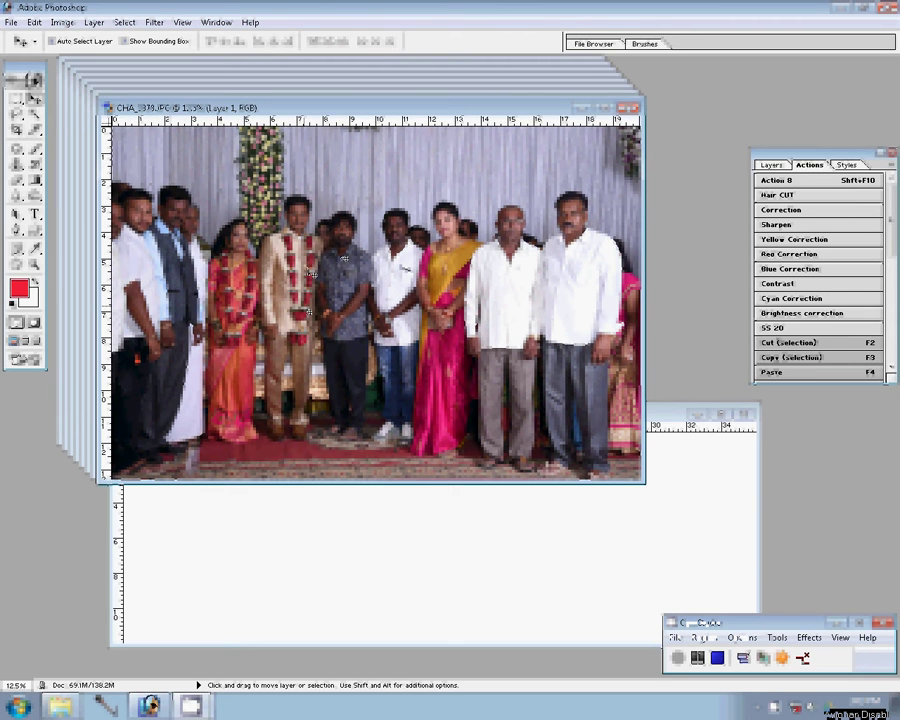
Resize the wedding group photo to 8 inches wide with Constrain Proportions on (2400 × 1602 px).
key("ctrl+alt+i")
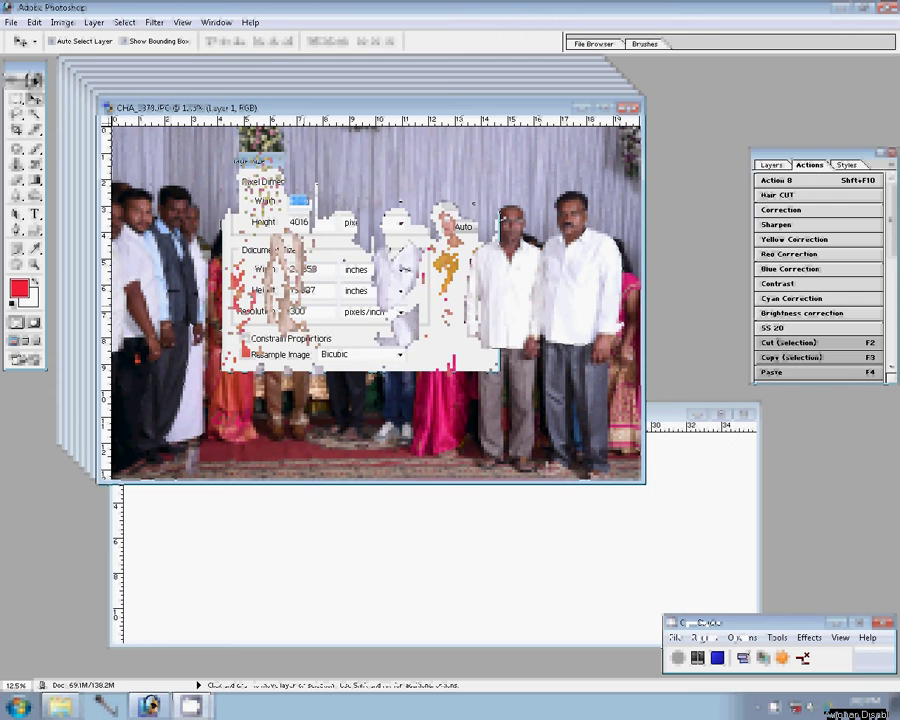
double_click(325, 270)
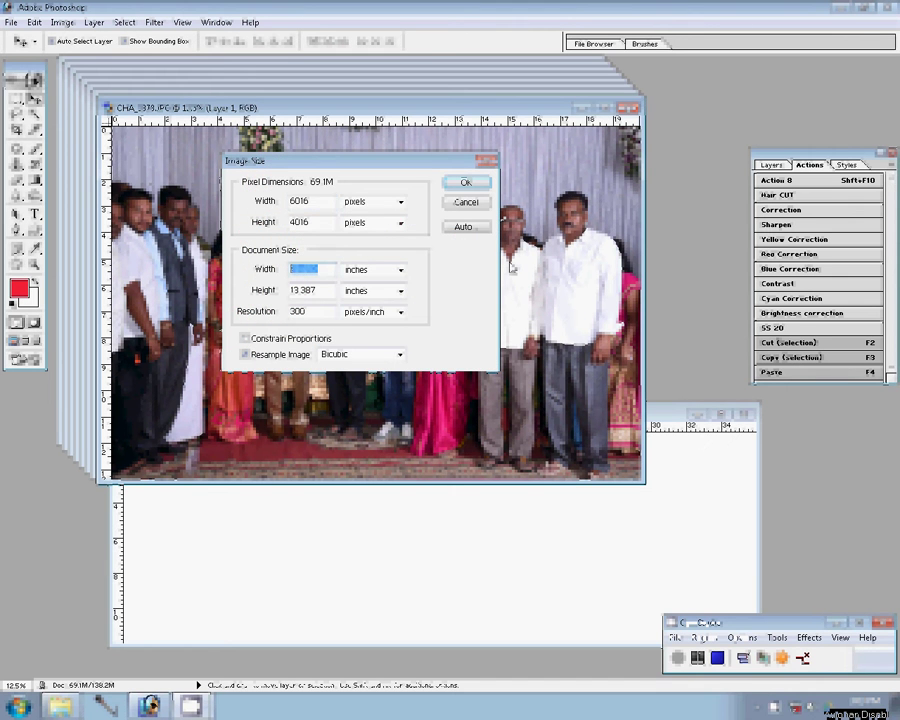
left_click(466, 203)
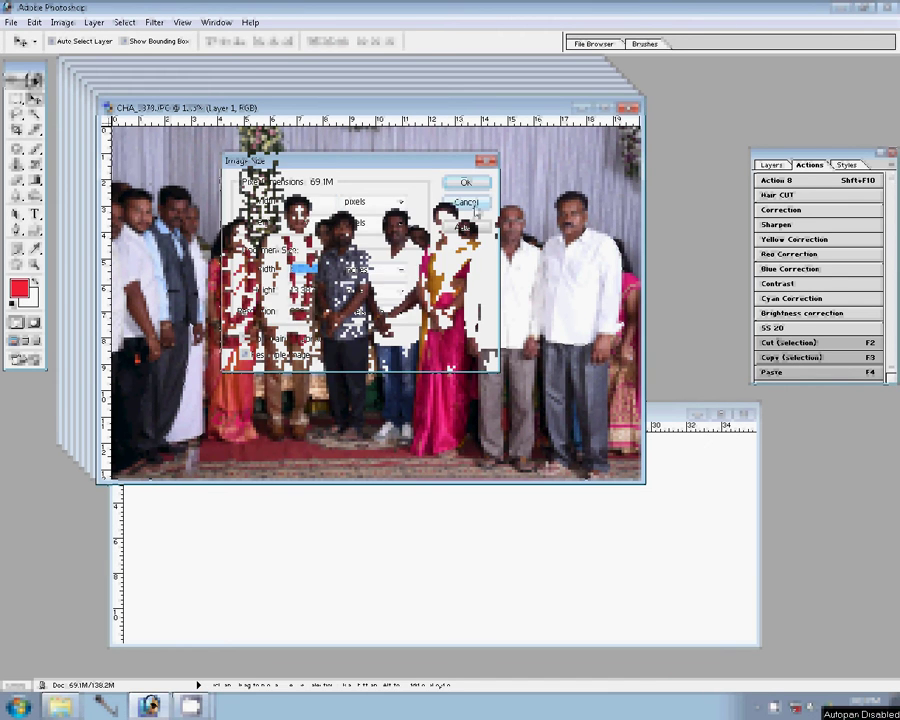
left_click(62, 22)
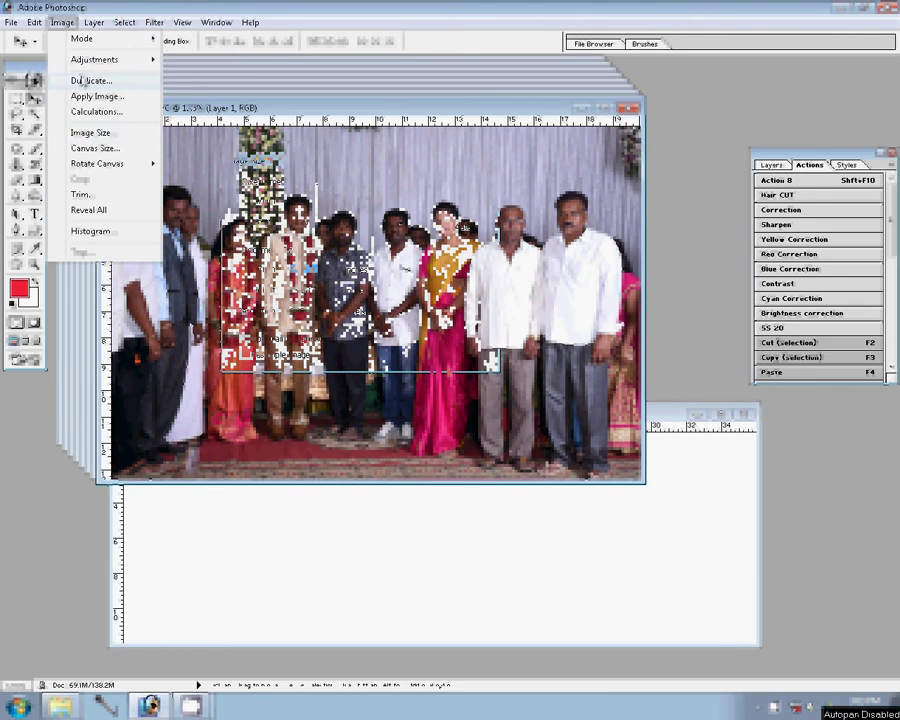
left_click(92, 132)
left_click(305, 268)
double_click(305, 268)
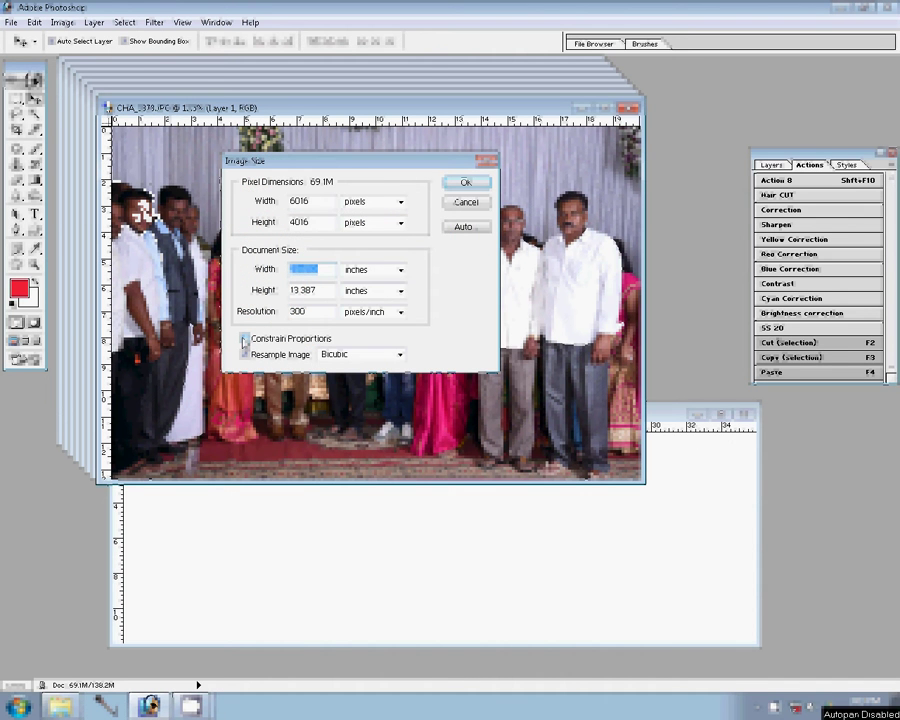
left_click(323, 271)
double_click(310, 270)
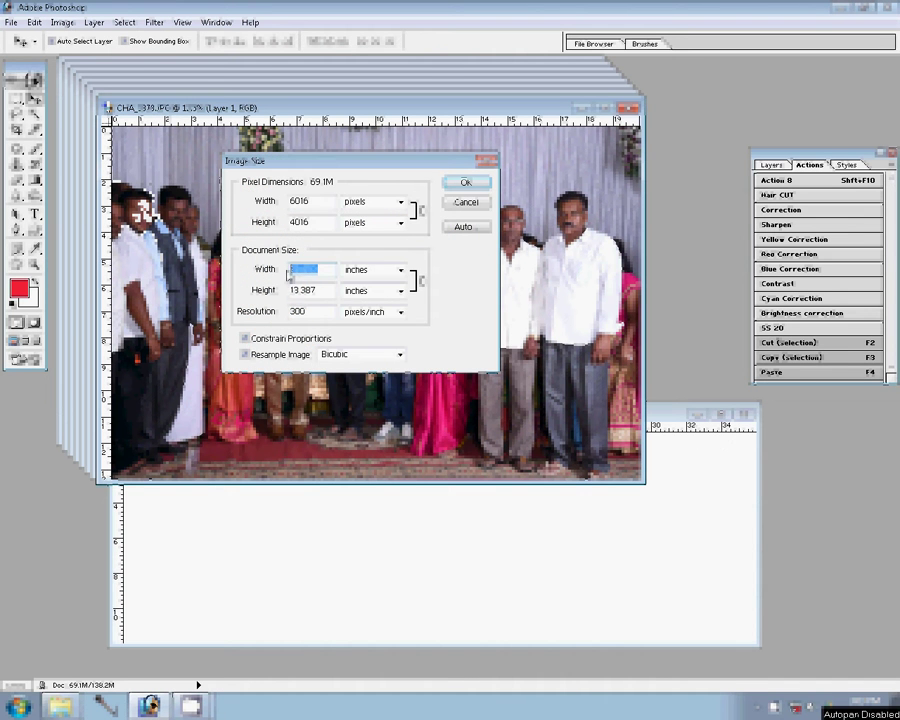
type("8")
left_click(464, 182)
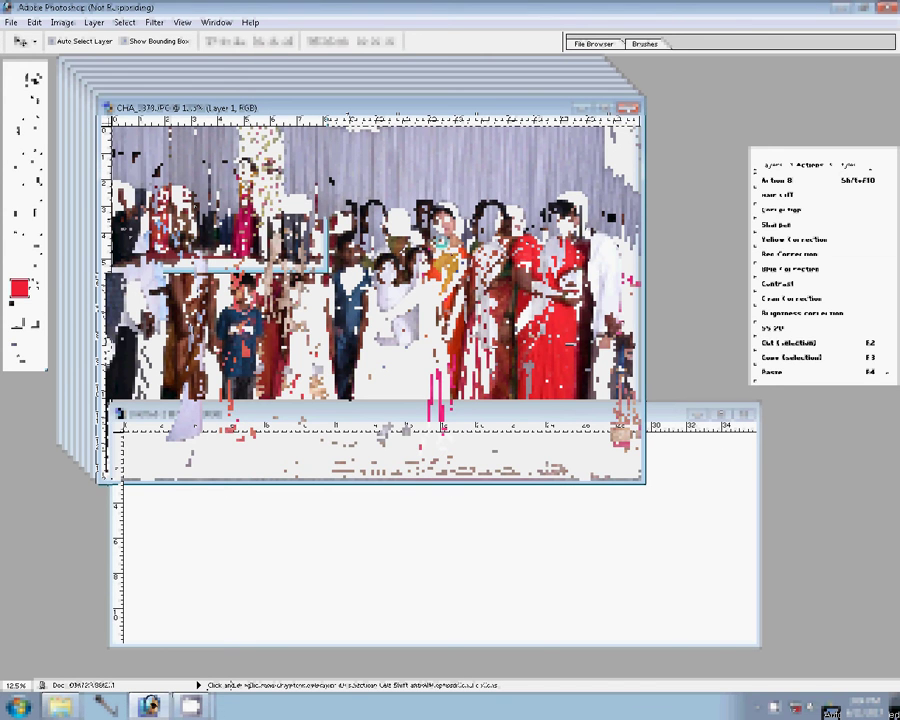
Fit the photo on screen and play Action 8, dismissing the locked-layer alert.
left_click(340, 45)
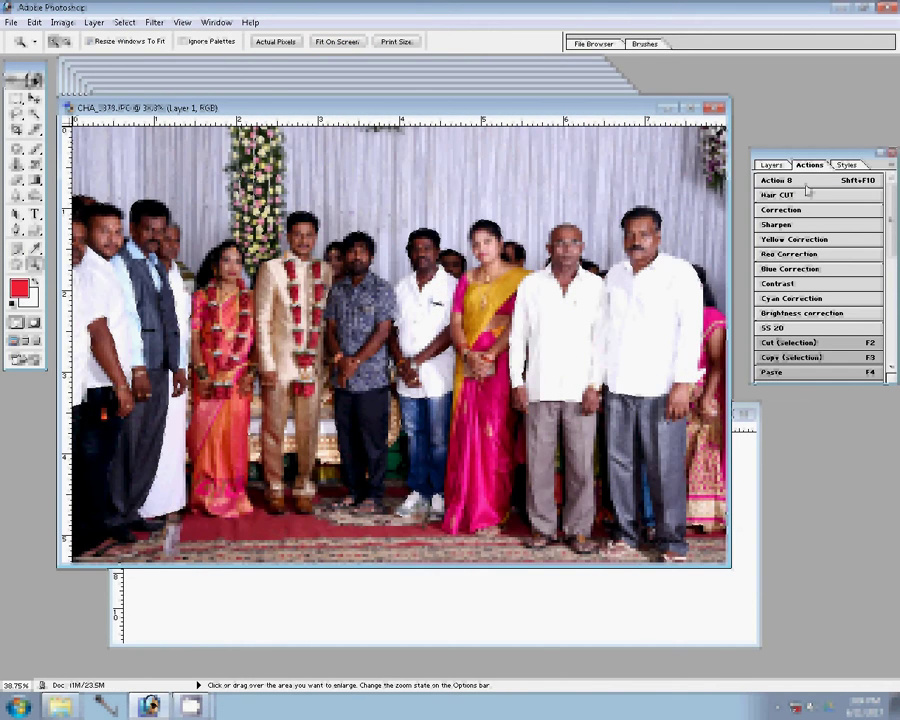
left_click(806, 186)
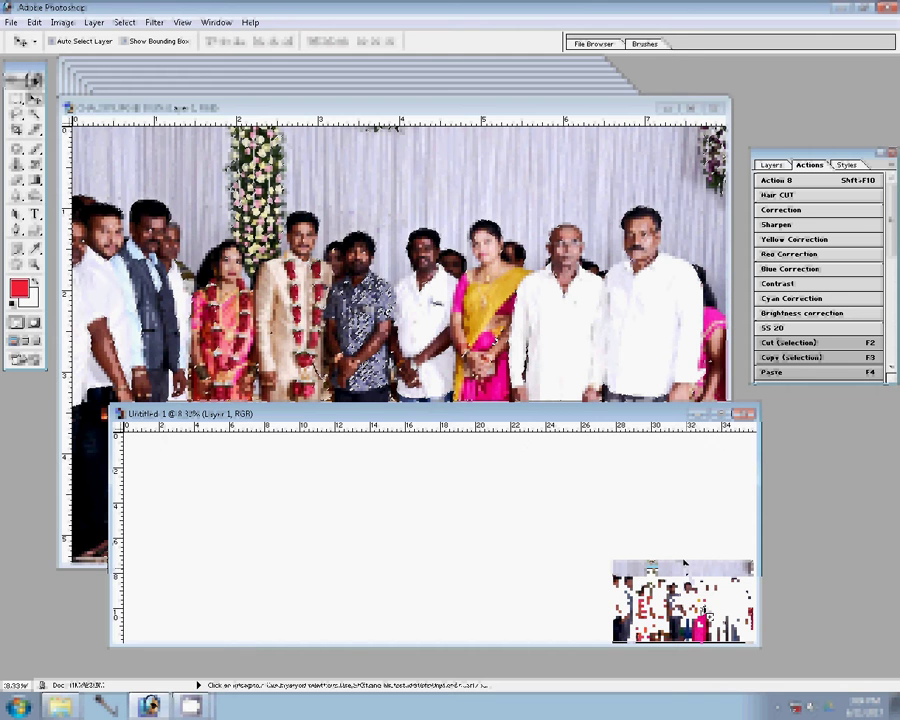
key("Return")
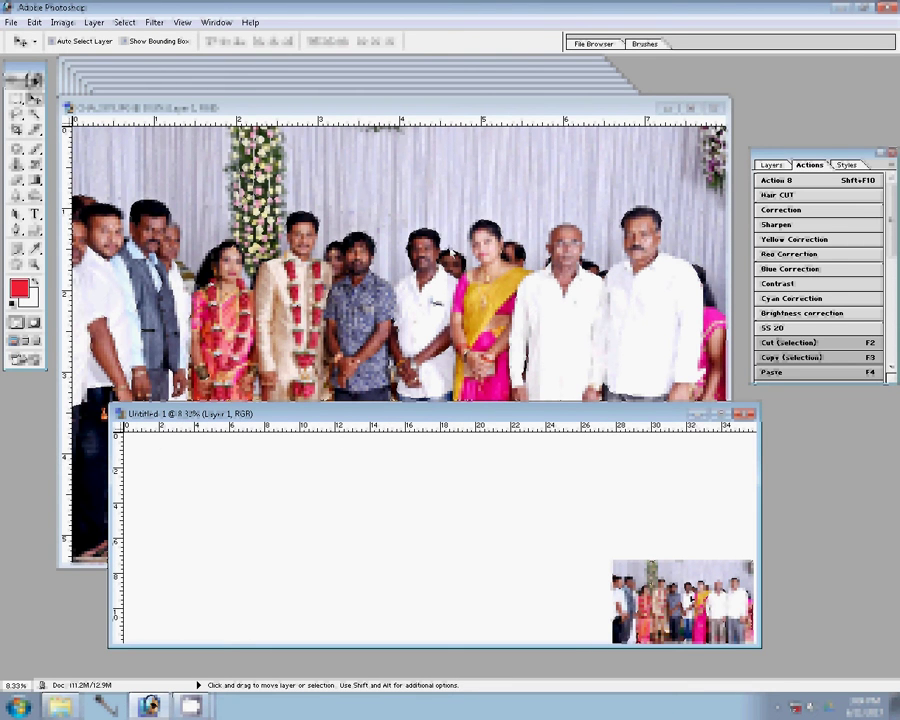
Remove the placed Layer 1 and drag a fresh copy of the photo into Untitled-1.
left_click(771, 164)
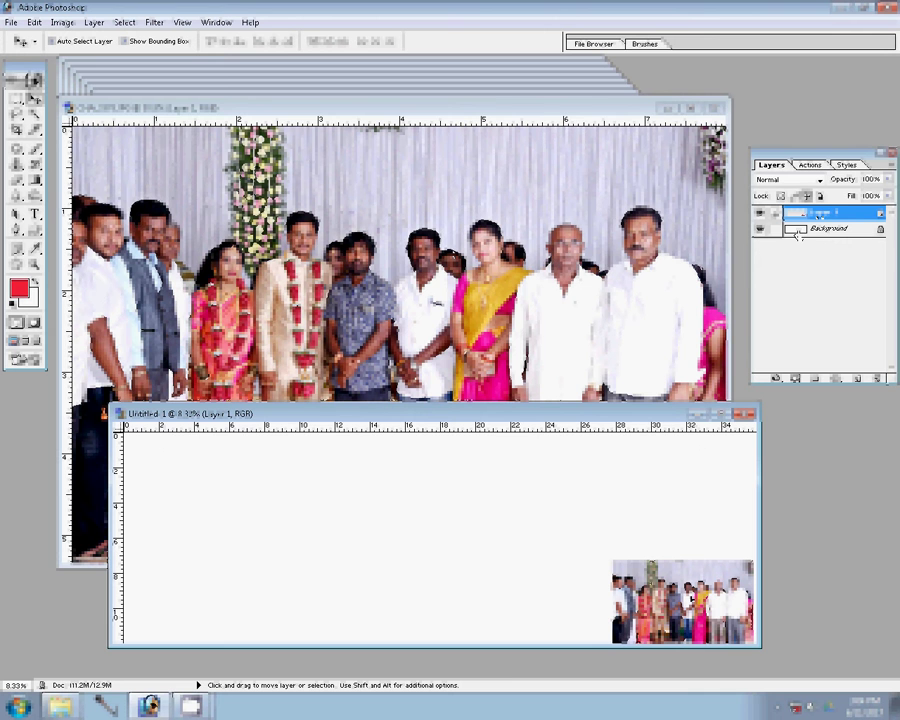
left_click_drag(818, 216, 805, 228)
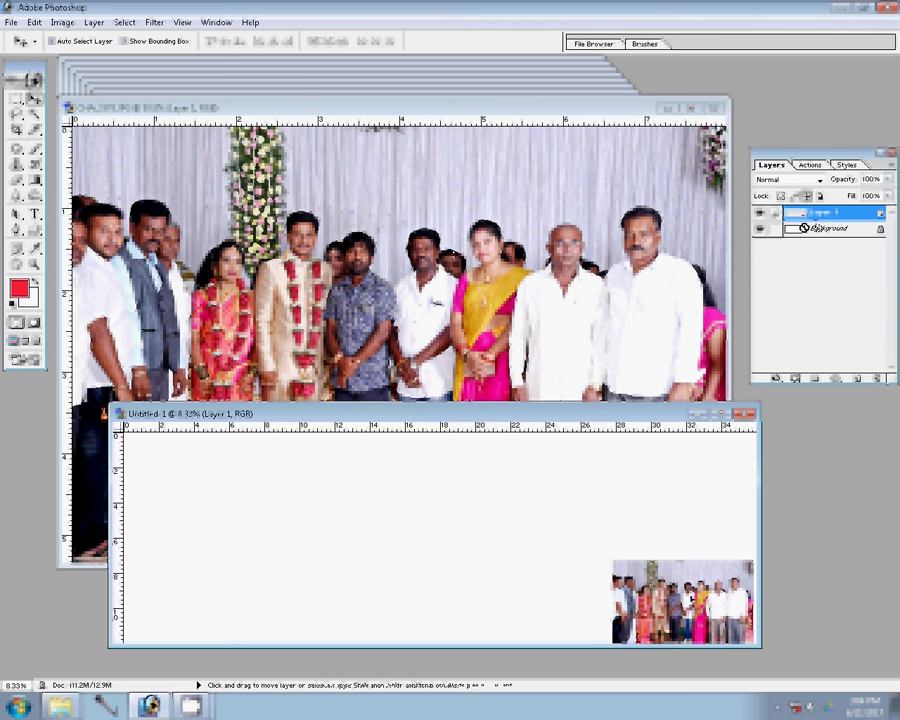
key("ctrl+e")
left_click(487, 318)
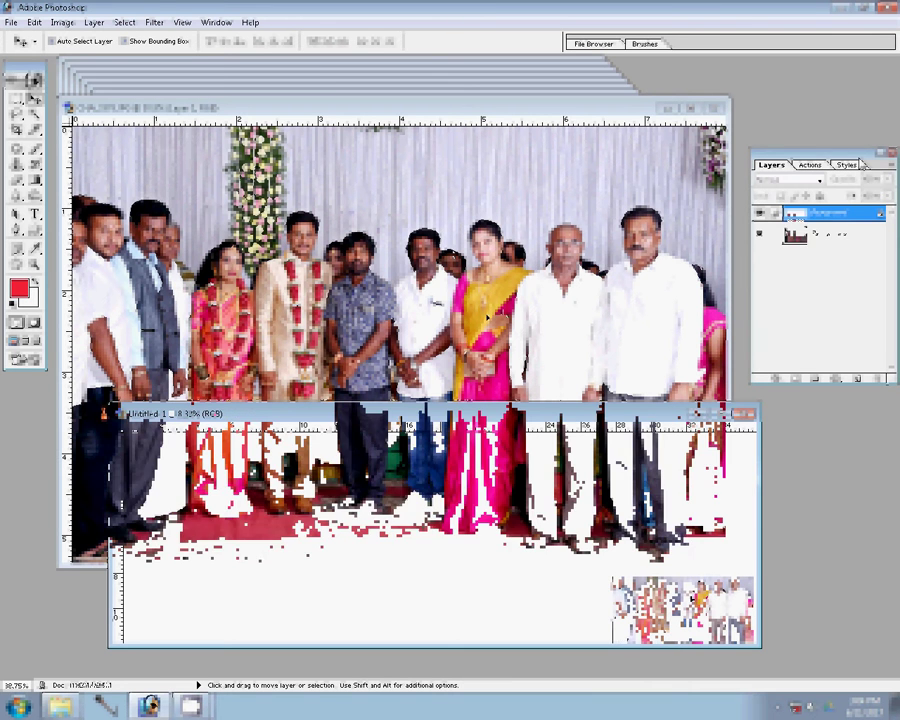
left_click_drag(487, 318, 664, 606)
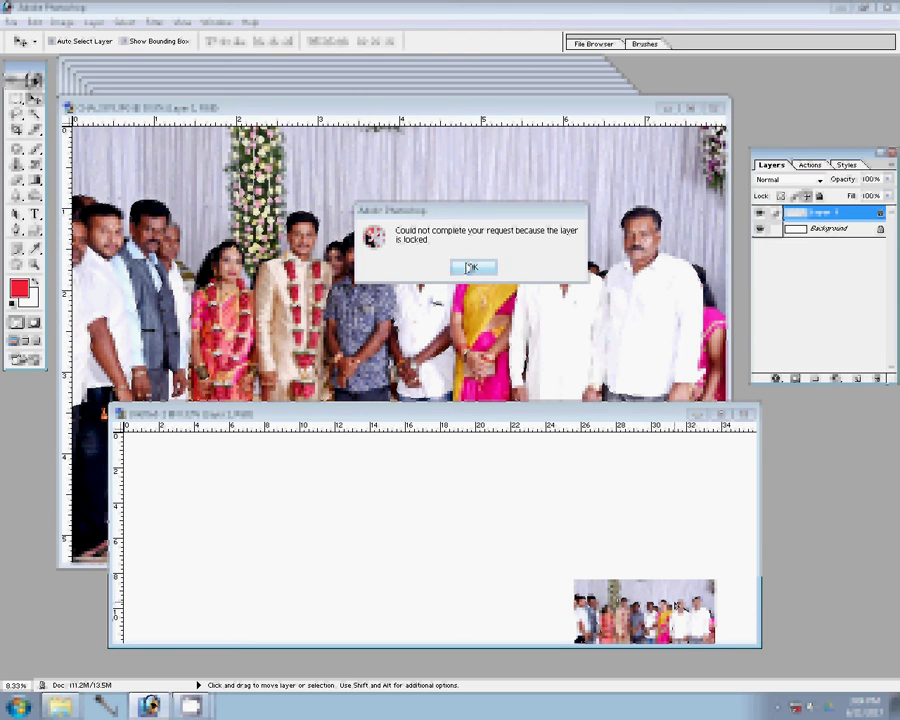
left_click(470, 265)
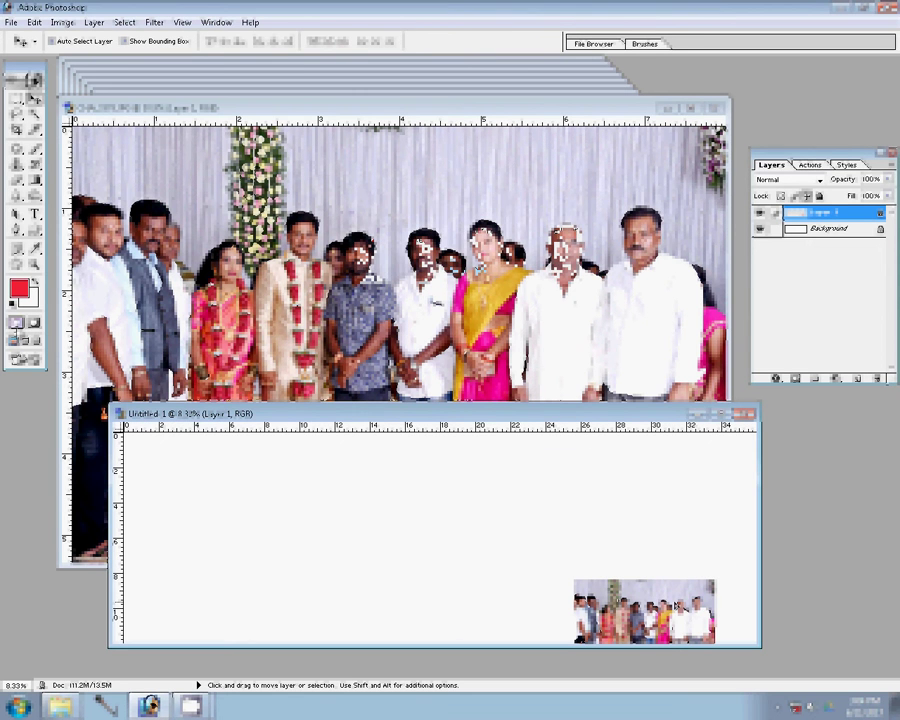
Toggle Quick Mask on and off, then move the photo up and right on the page.
key("q")
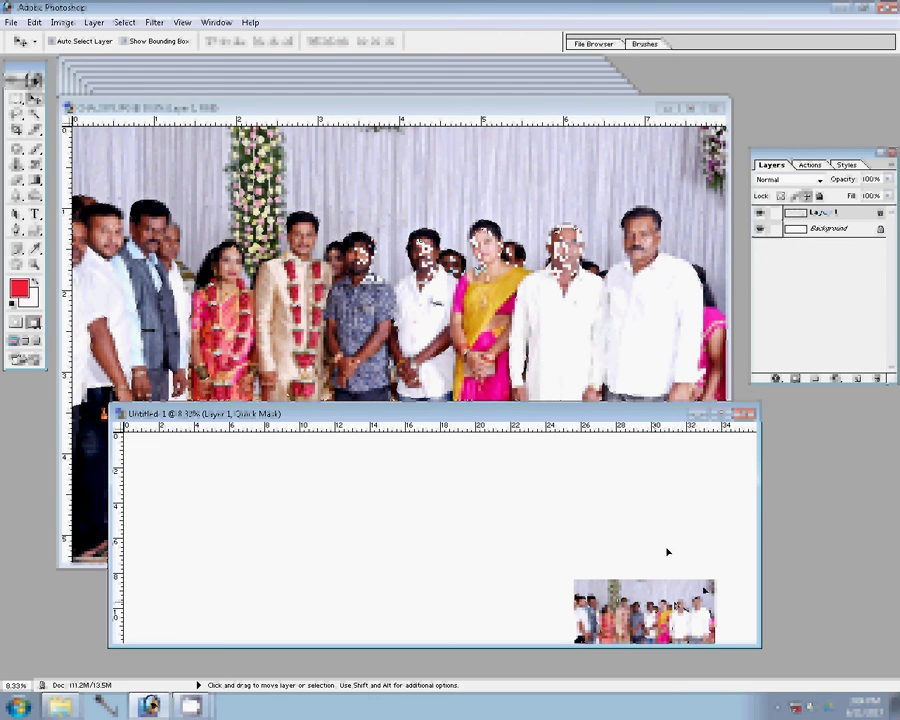
left_click(15, 322)
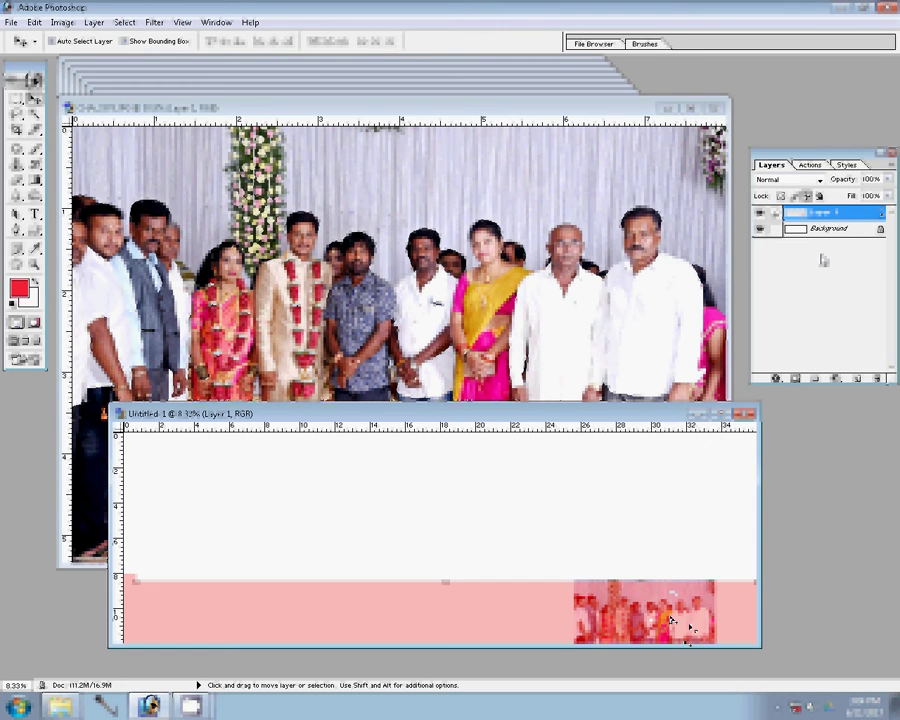
left_click_drag(671, 619, 726, 549)
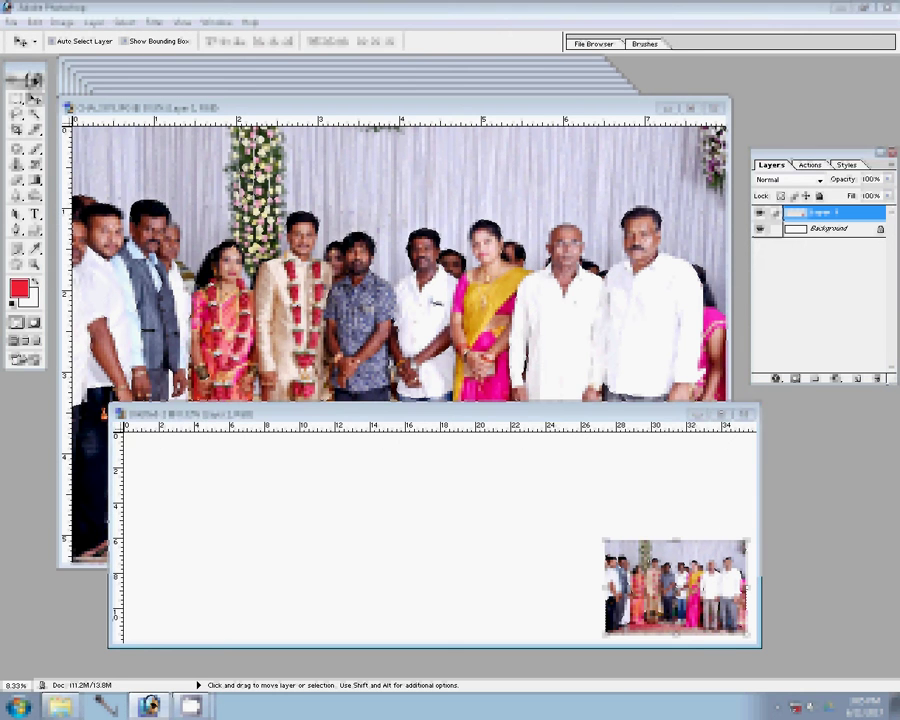
Bring the original CHA_3379 photo window to the front.
left_click(584, 321)
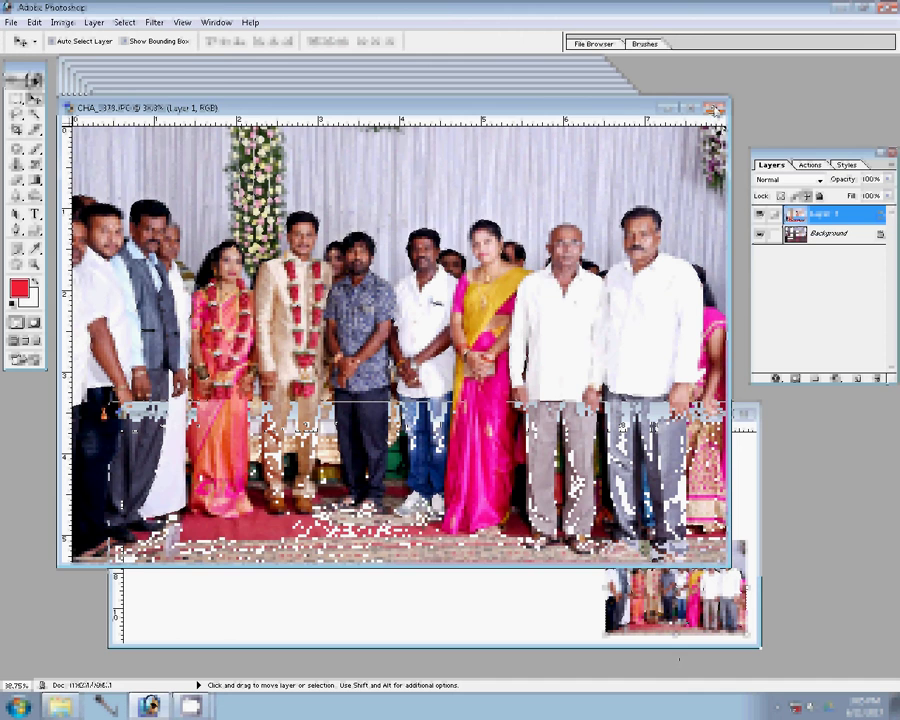
Close CHA_3379 without saving and bring CHA_1376 forward.
left_click(714, 107)
left_click(470, 269)
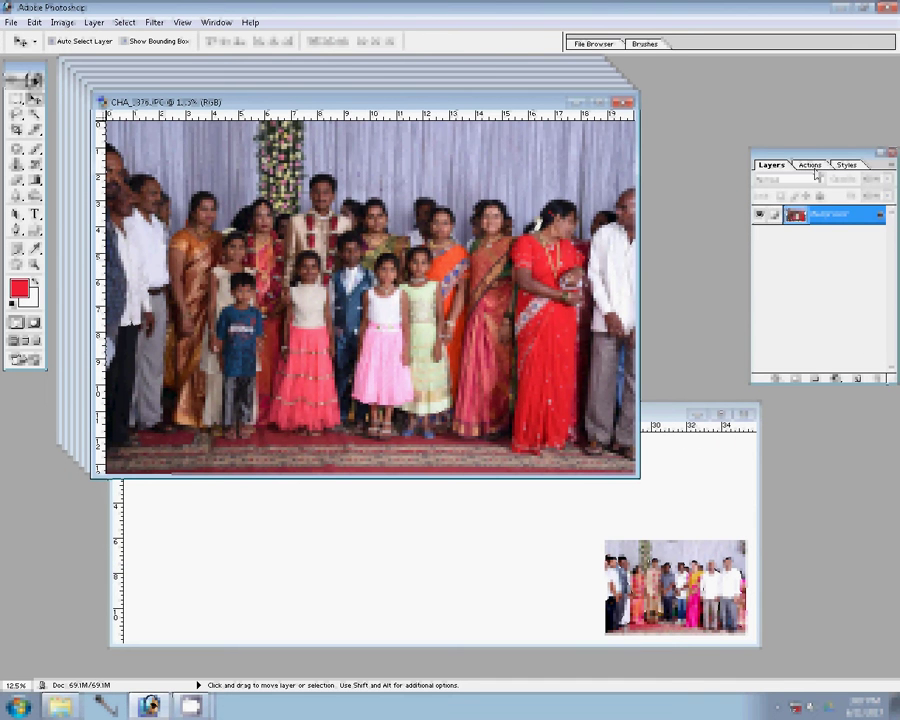
left_click(810, 165)
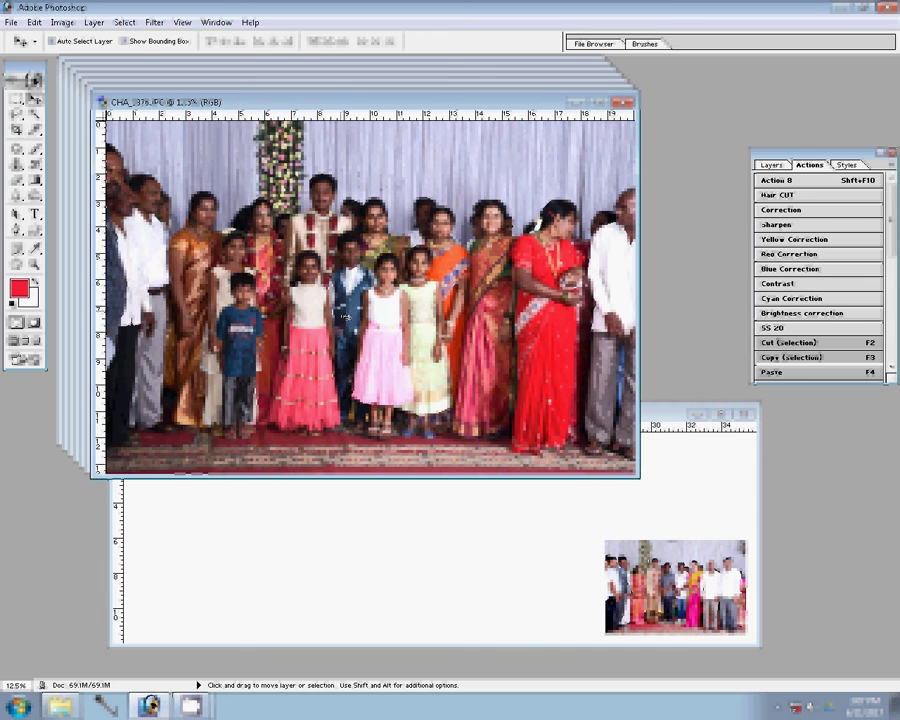
Resize CHA_1376 to the same width, place it above the first photo, and close it.
key("ctrl+alt+i")
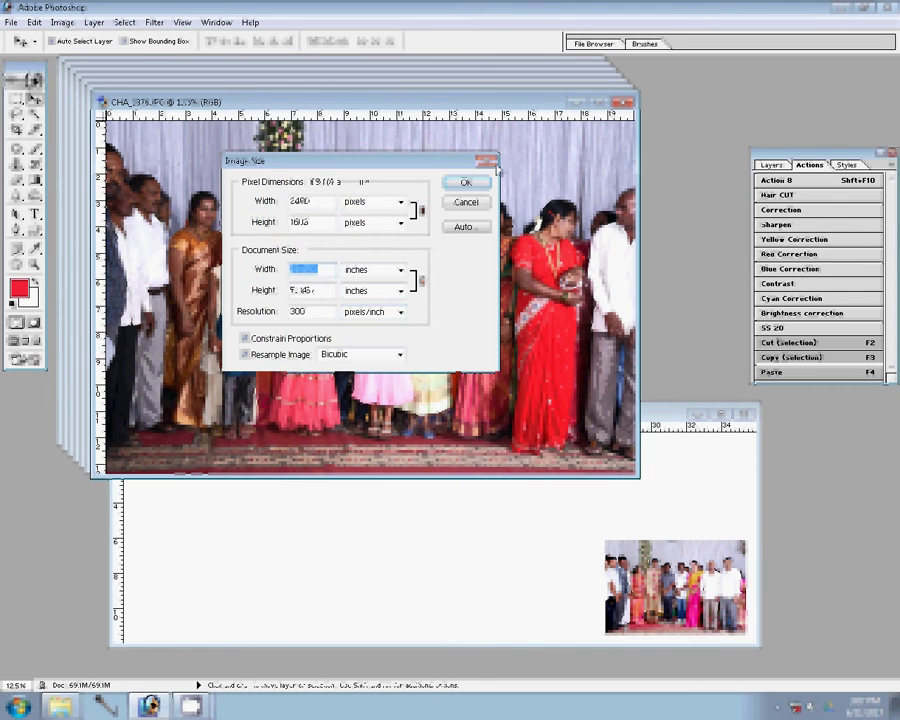
left_click(465, 182)
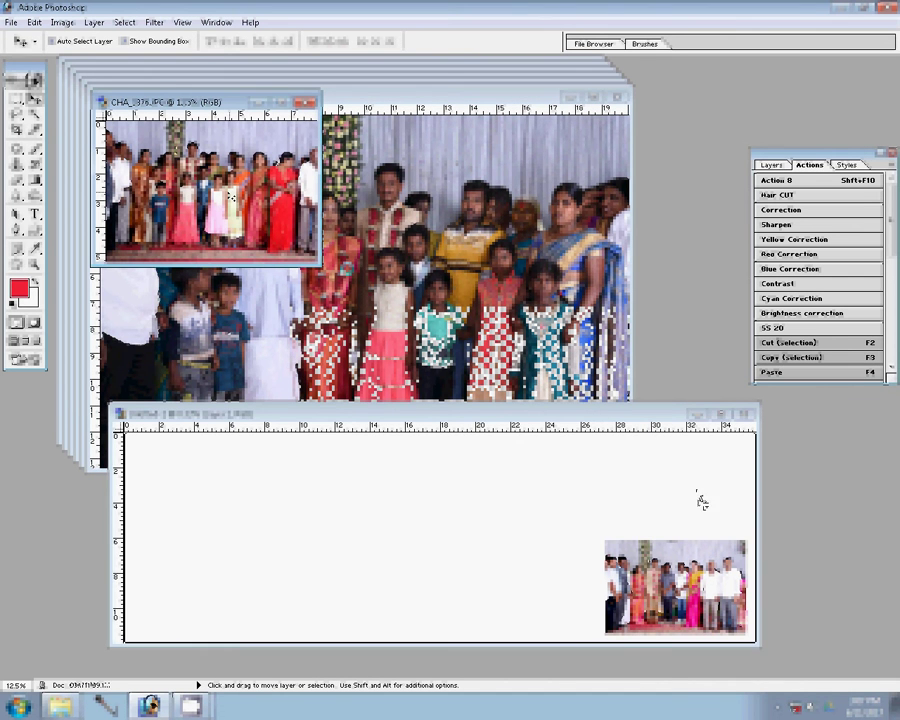
left_click_drag(230, 200, 700, 500)
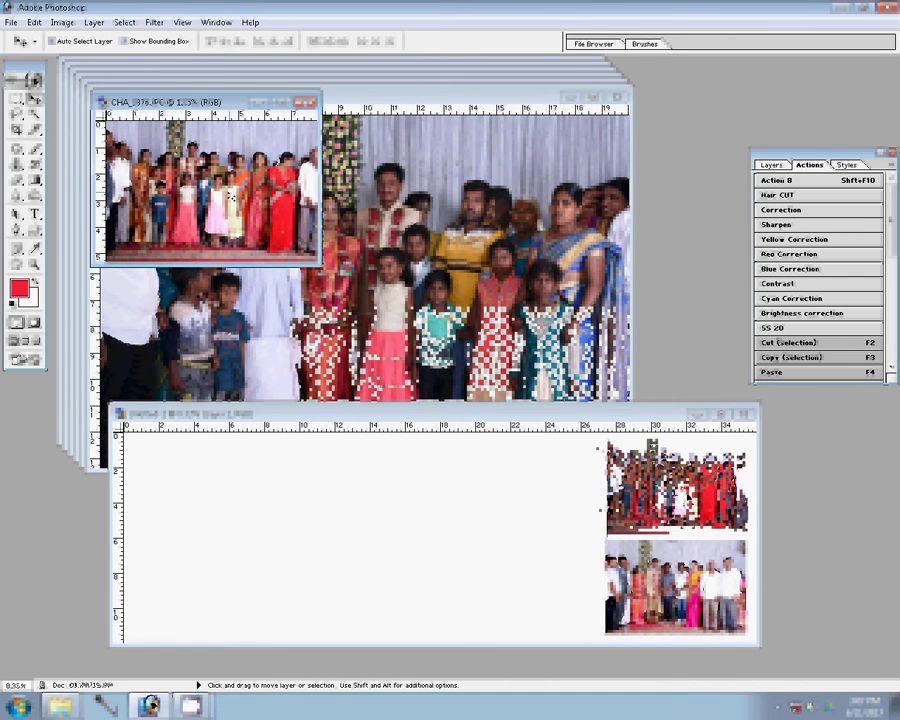
left_click(305, 229)
key("ctrl+w")
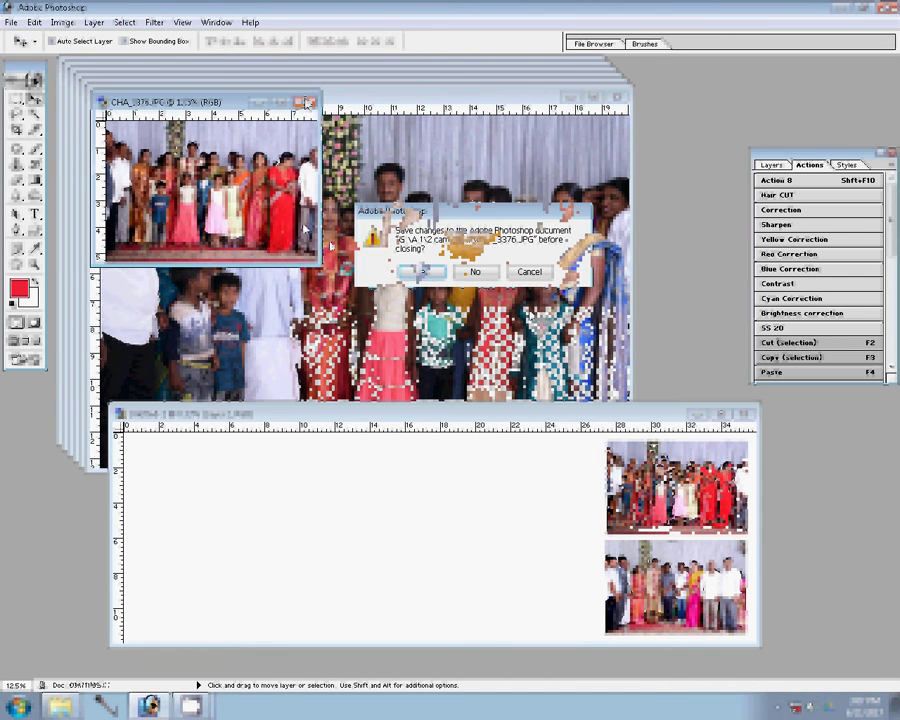
Discard CHA_1376's changes and resize CHA_1375 to 8 inches wide.
key("n")
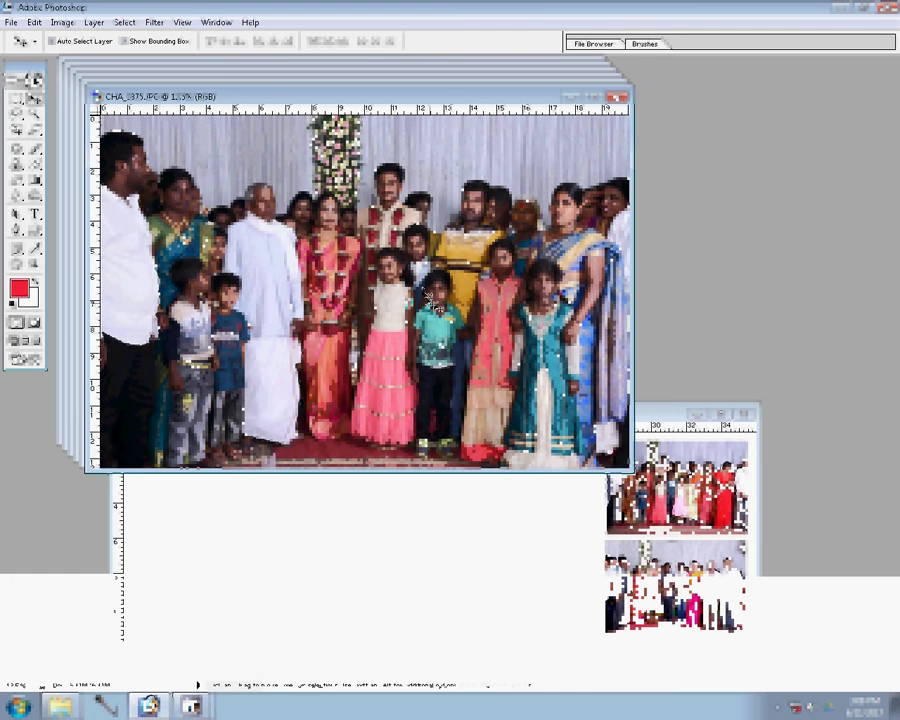
key("ctrl+alt+i")
key("Tab")
key("Tab")
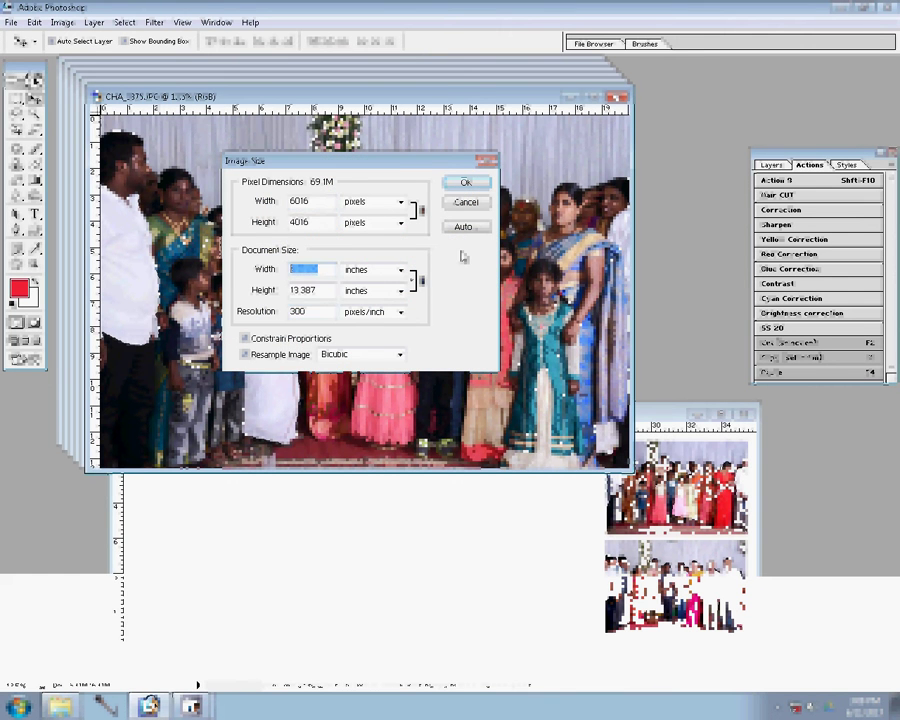
type("8")
key("Return")
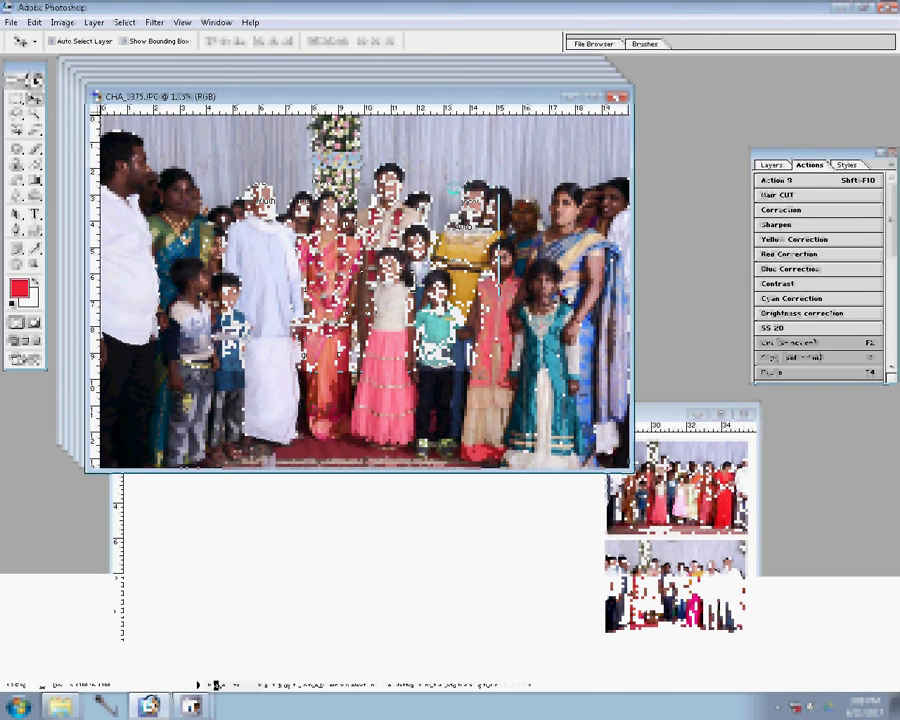
Place CHA_1375 on the album page left of the top-right photo, viewing at 12.5%.
key("ctrl+minus")
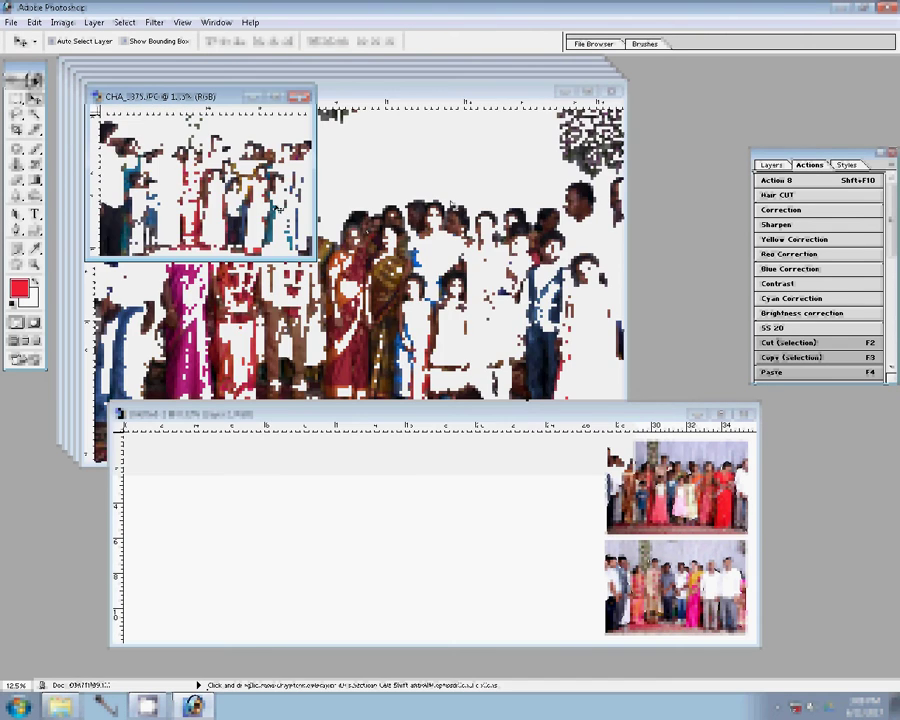
left_click_drag(557, 467, 556, 469)
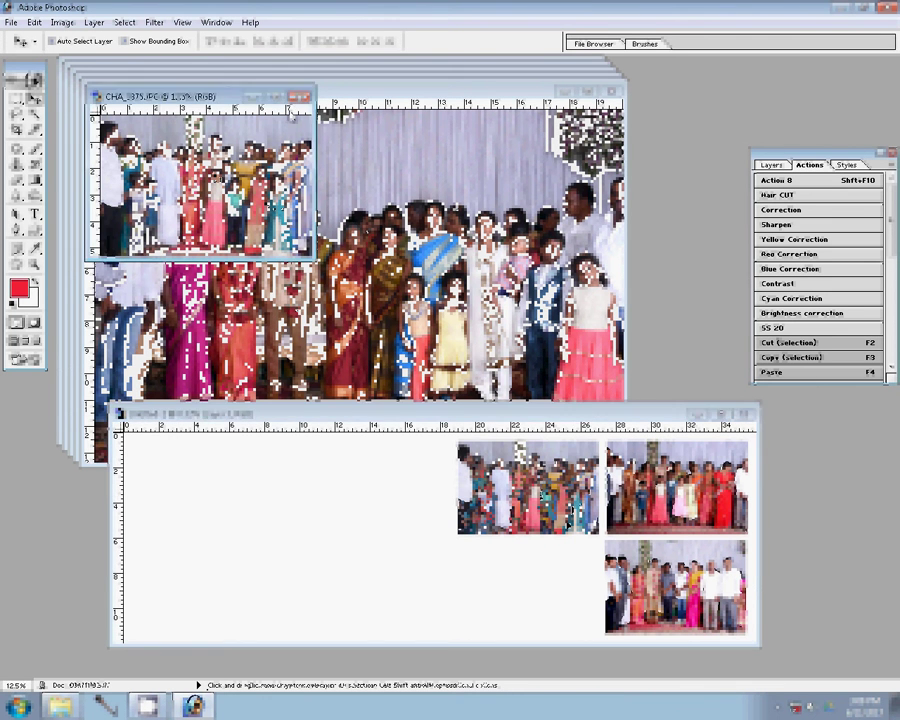
key("ctrl+plus")
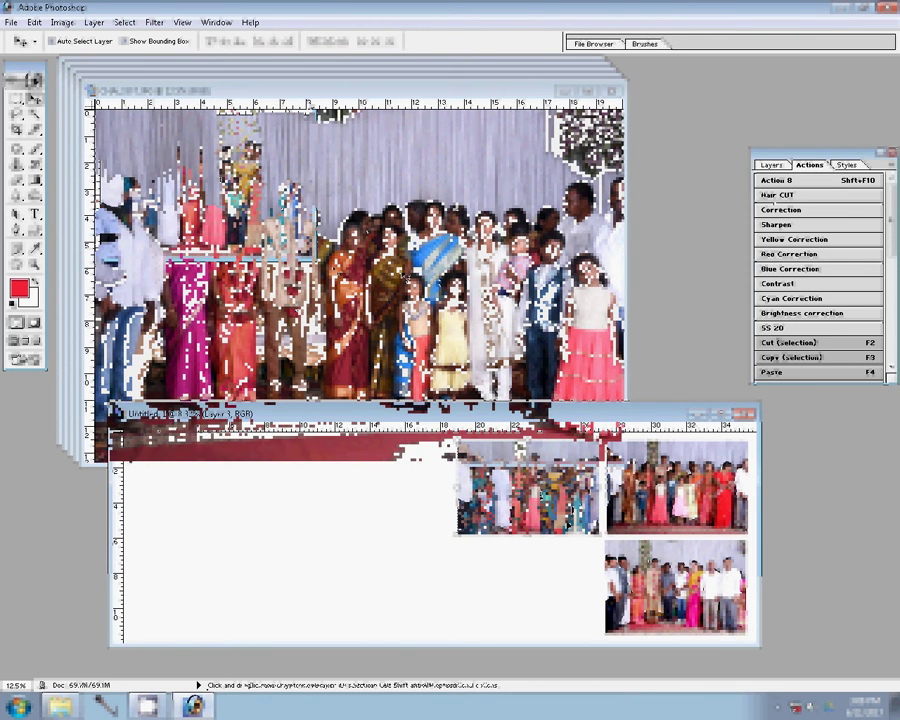
Resize CHA_1374 to 8 inches wide, place it left of the bottom-right photo, and close it.
key("ctrl+Tab")
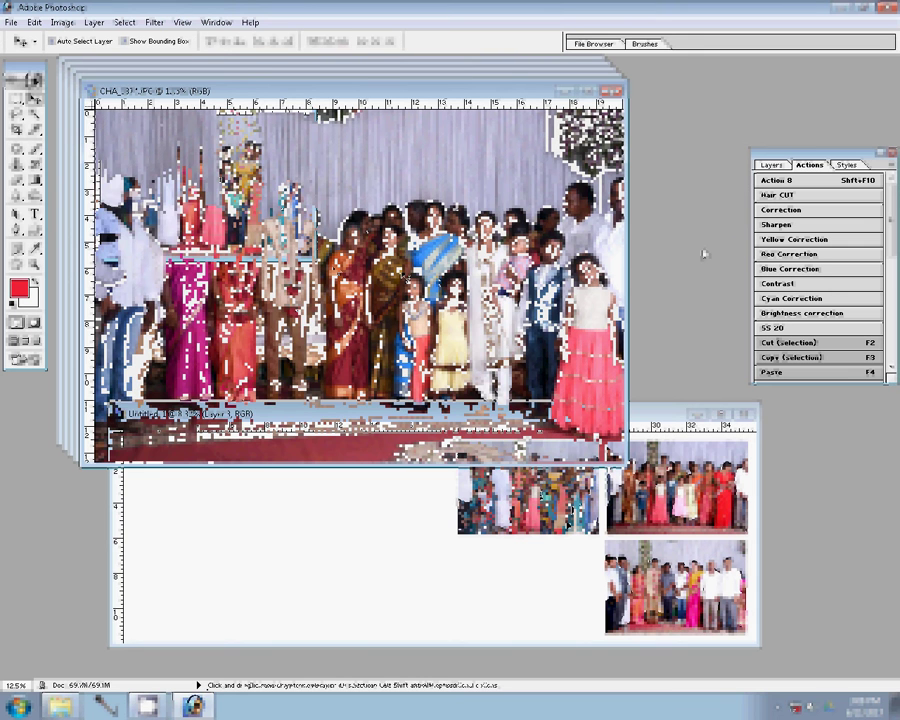
key("ctrl+alt+i")
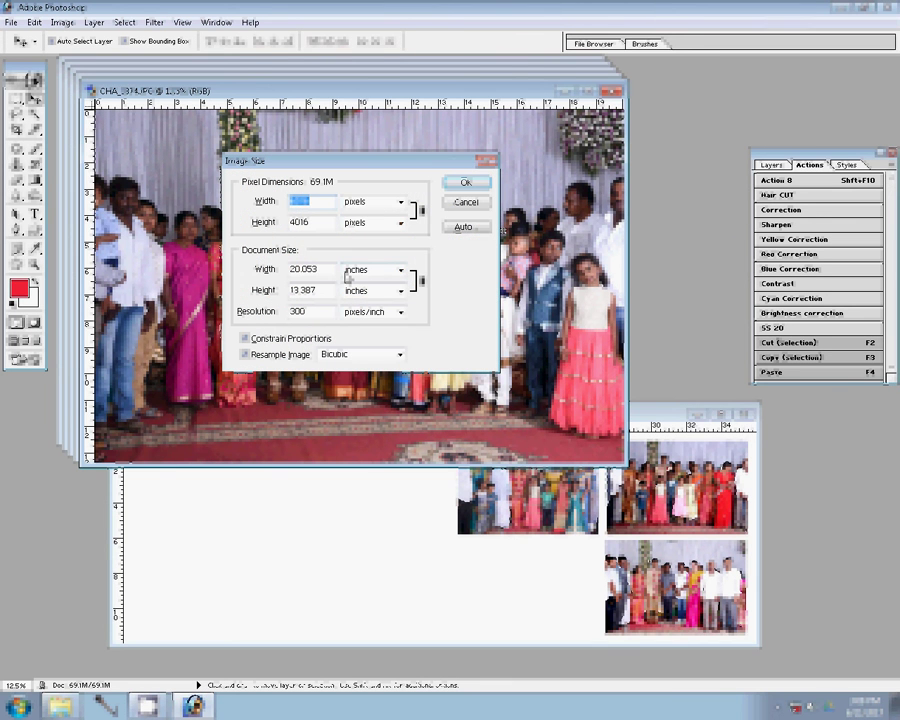
key("Tab")
key("Tab")
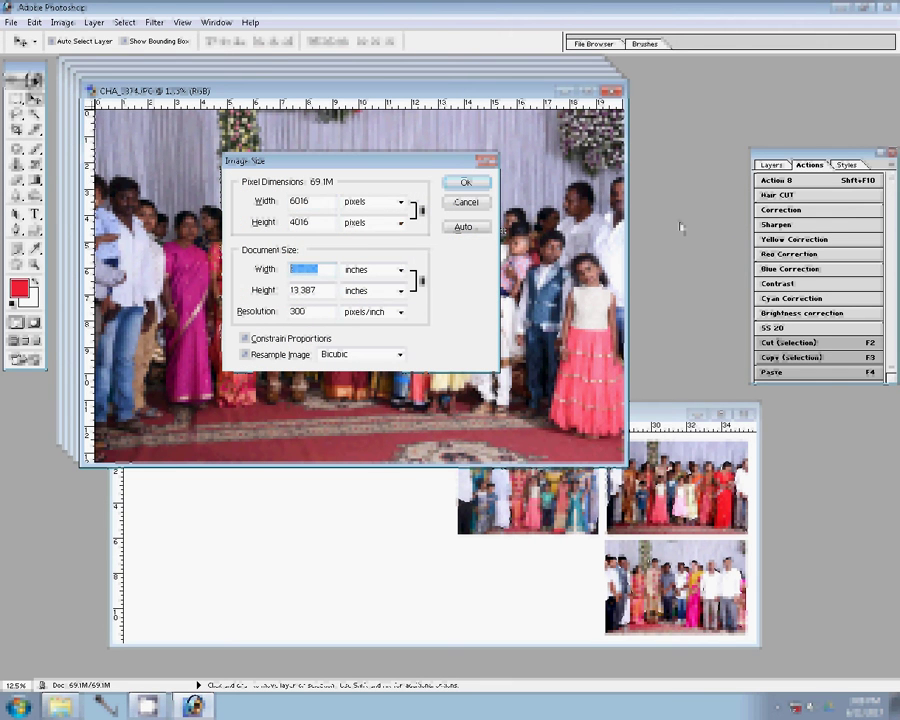
type("8")
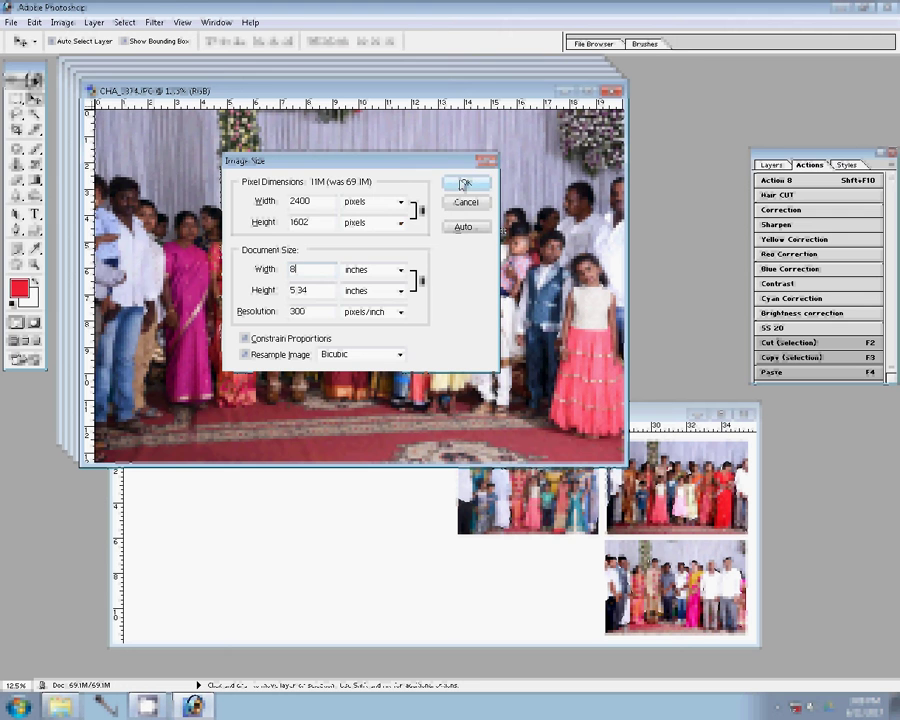
left_click(455, 183)
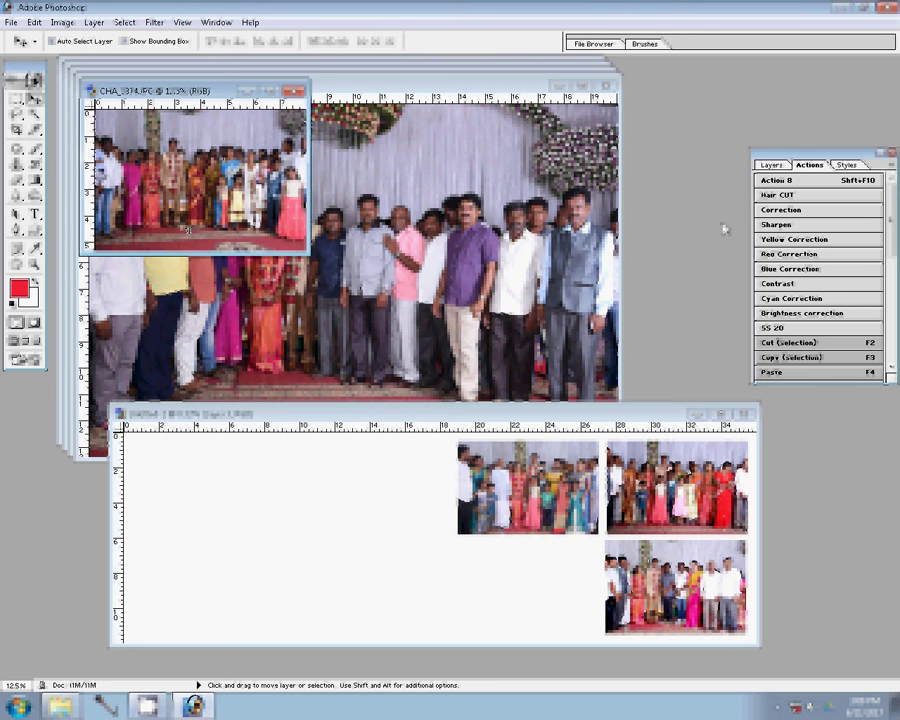
left_click(780, 215)
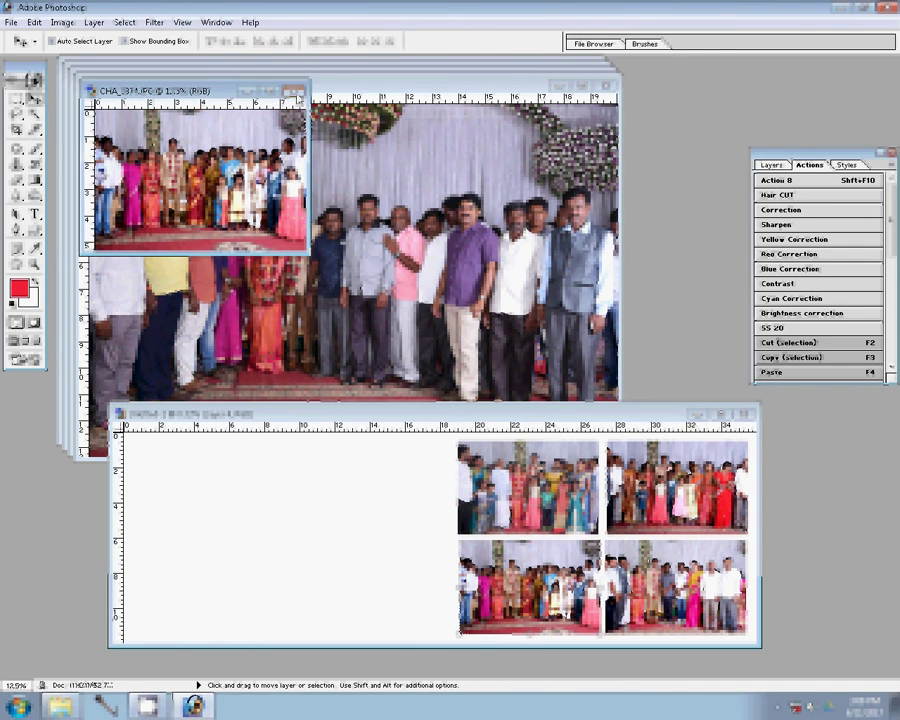
key("ctrl+w")
Discard CHA_1374's changes and resize CHA_3373 to 8 inches wide.
left_click(478, 271)
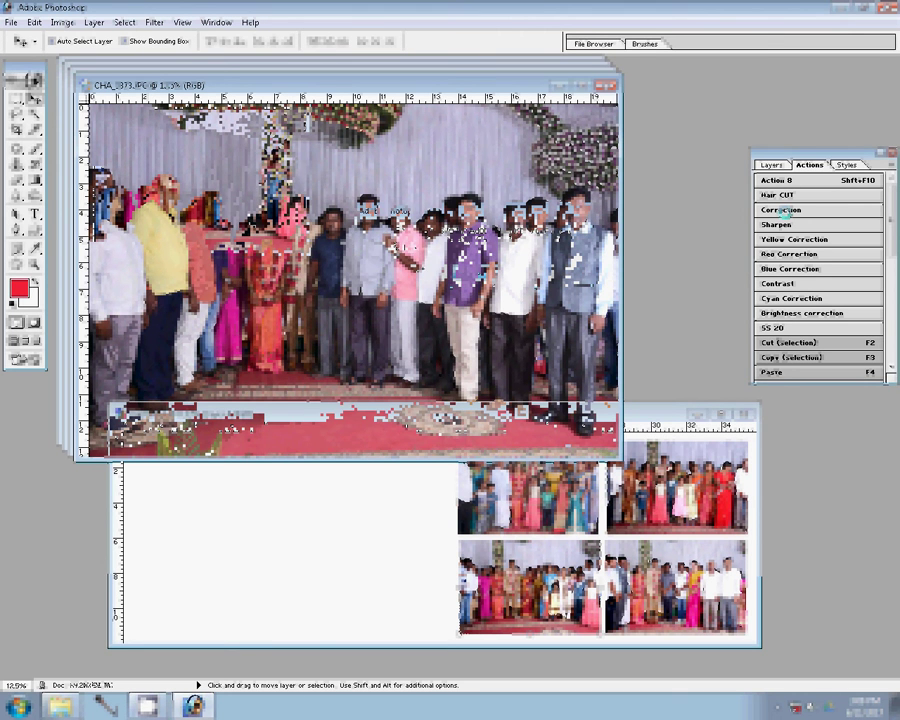
left_click(783, 210)
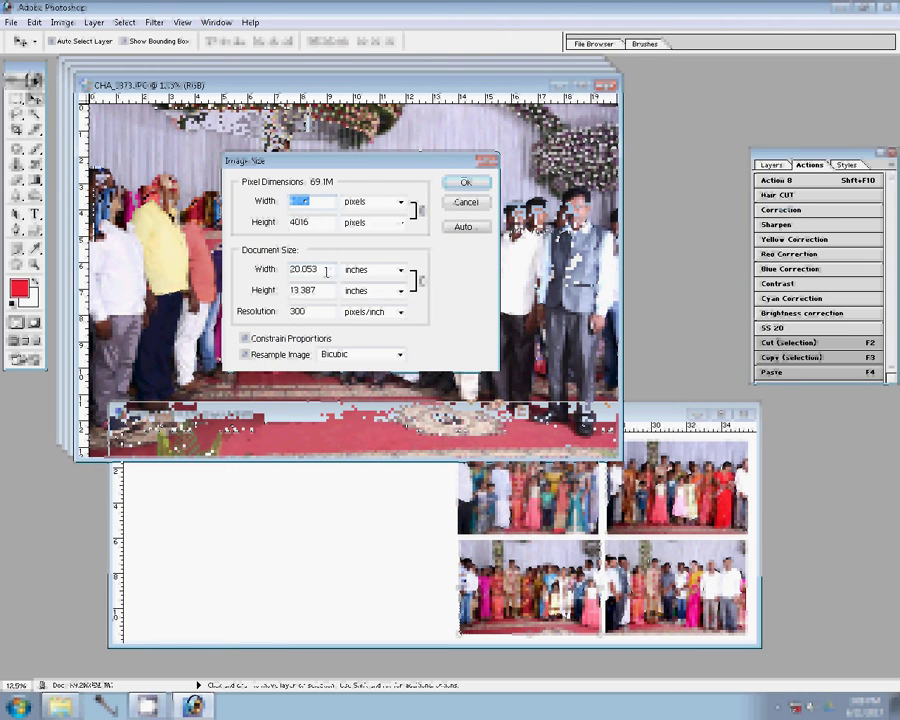
double_click(325, 270)
type("8")
left_click(465, 182)
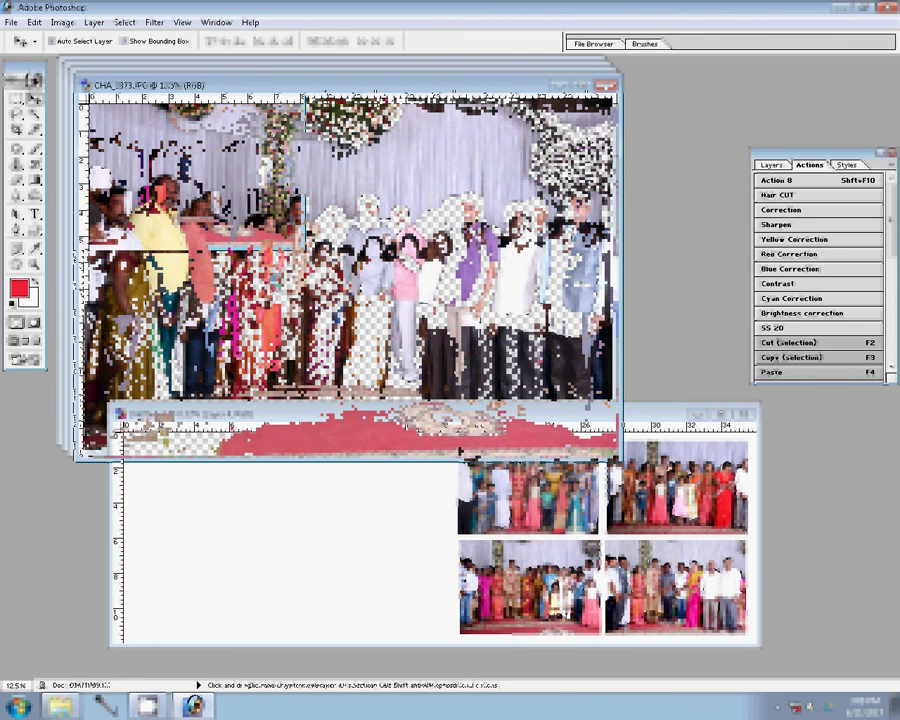
Place CHA_3373 at the album page's top-left and close the original unsaved.
left_click_drag(143, 114, 312, 495)
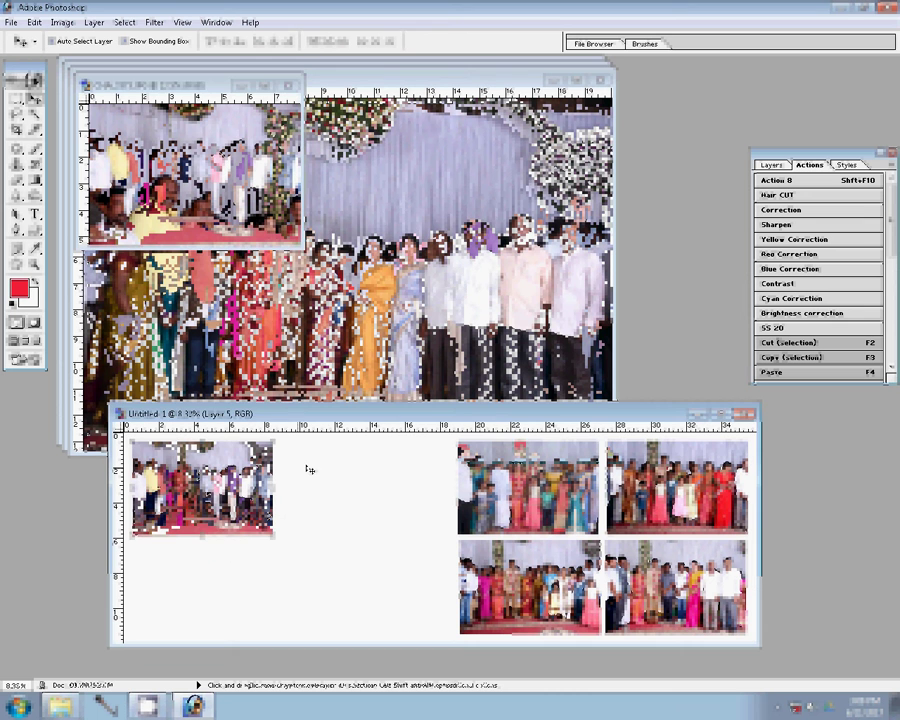
left_click(290, 85)
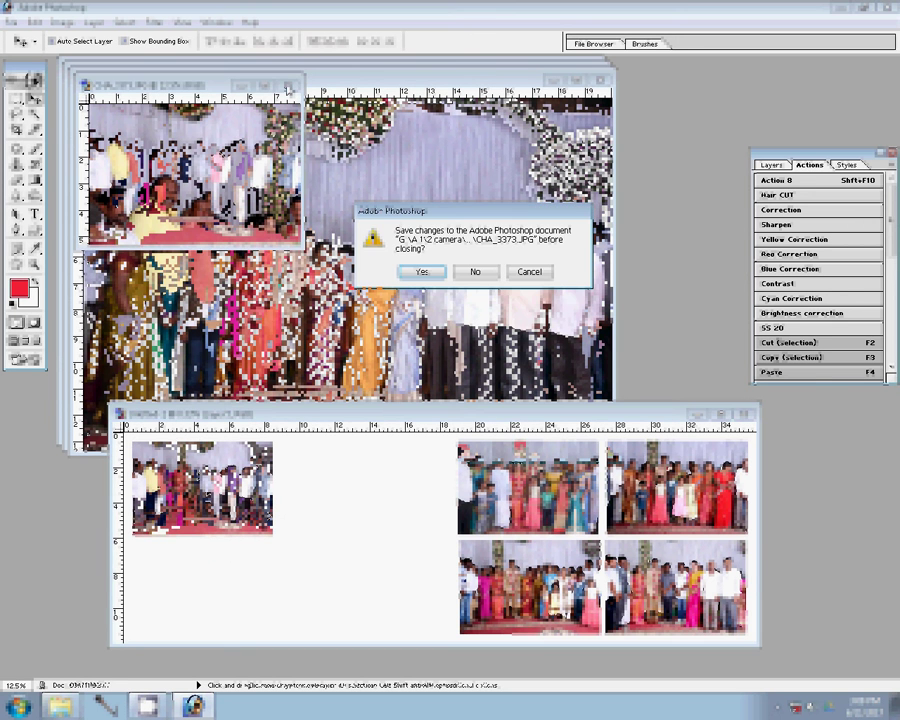
left_click(476, 270)
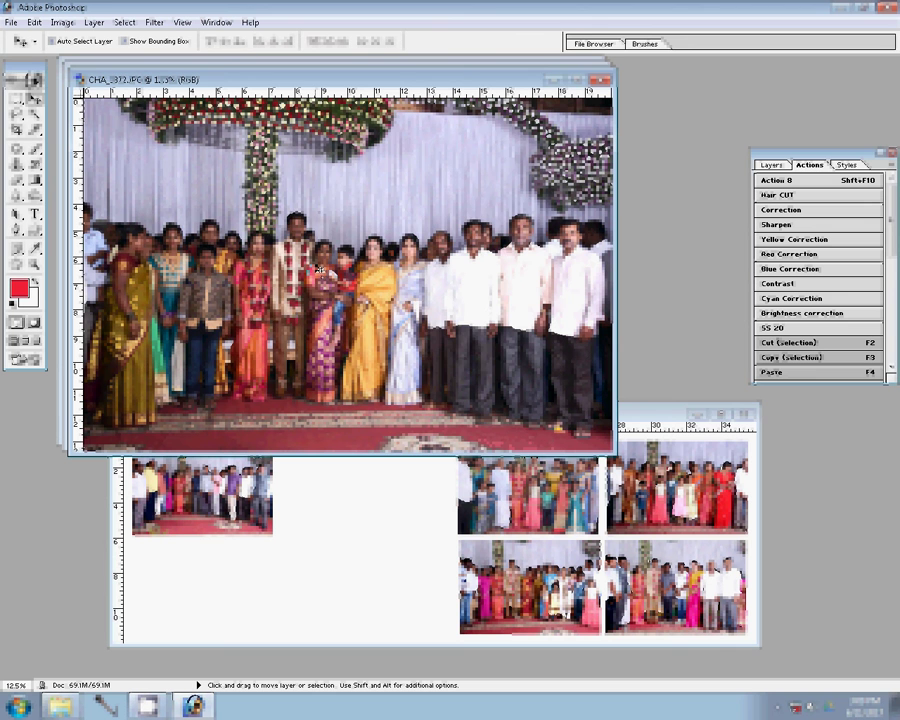
Resize CHA_3372 to 8 inches wide and place it below the top-left photo.
key("ctrl+alt+i")
double_click(312, 262)
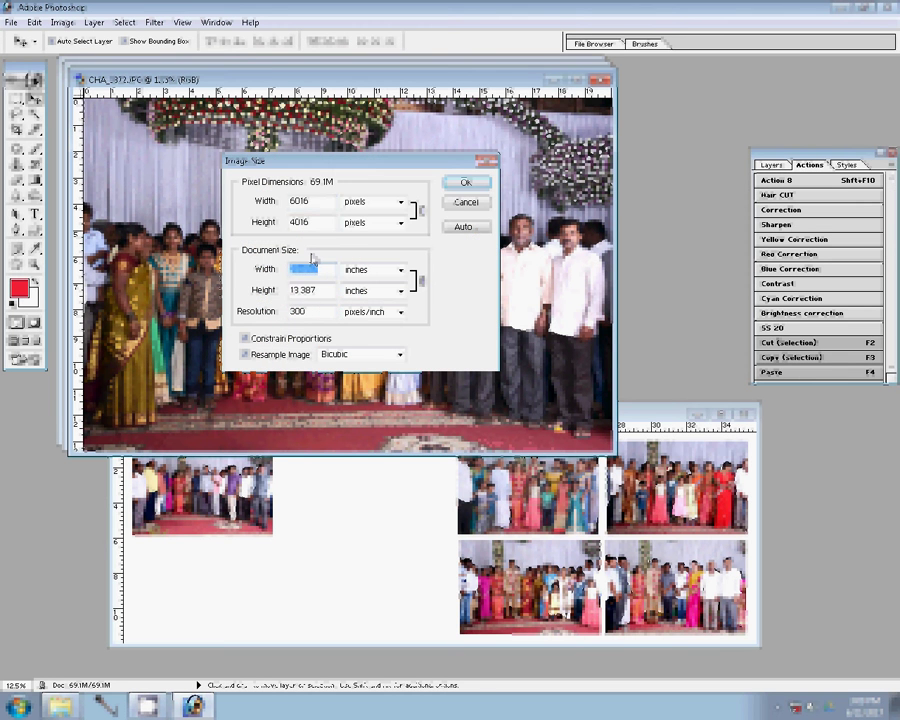
type("8")
left_click(465, 183)
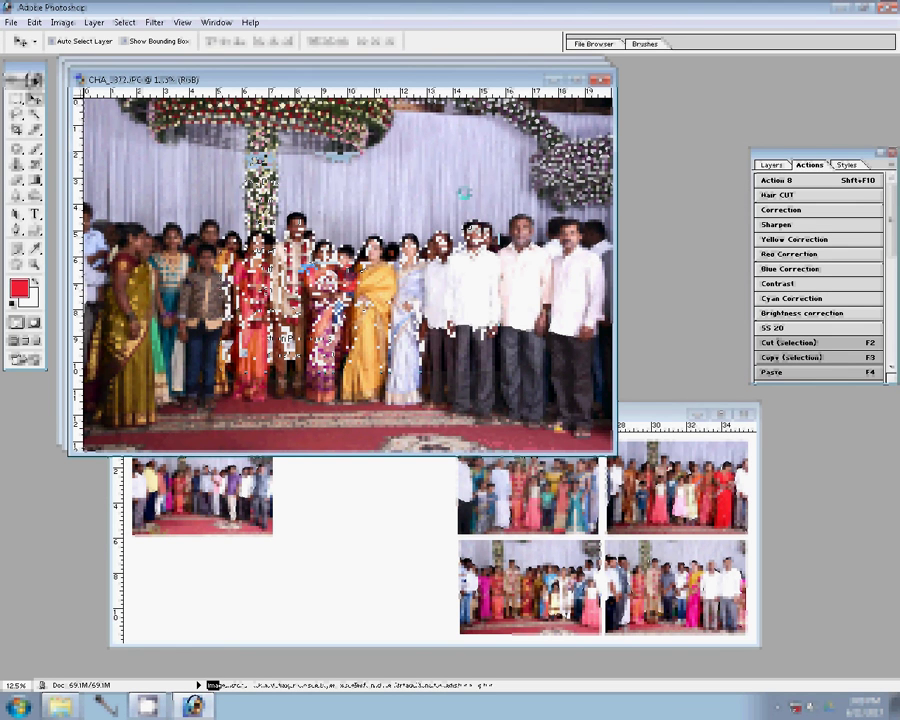
mouse_move(343, 193)
left_mouse_down()
mouse_move(305, 548)
mouse_move(203, 566)
left_mouse_up()
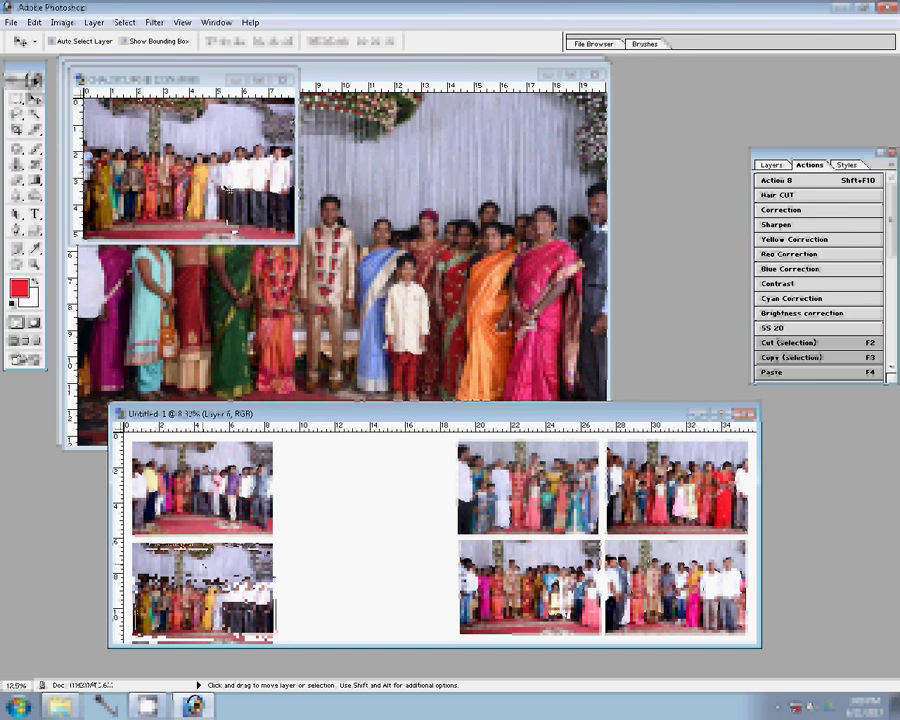
Close the CHA_3372 original without saving its changes.
left_click(156, 128)
left_click(288, 79)
left_click(470, 271)
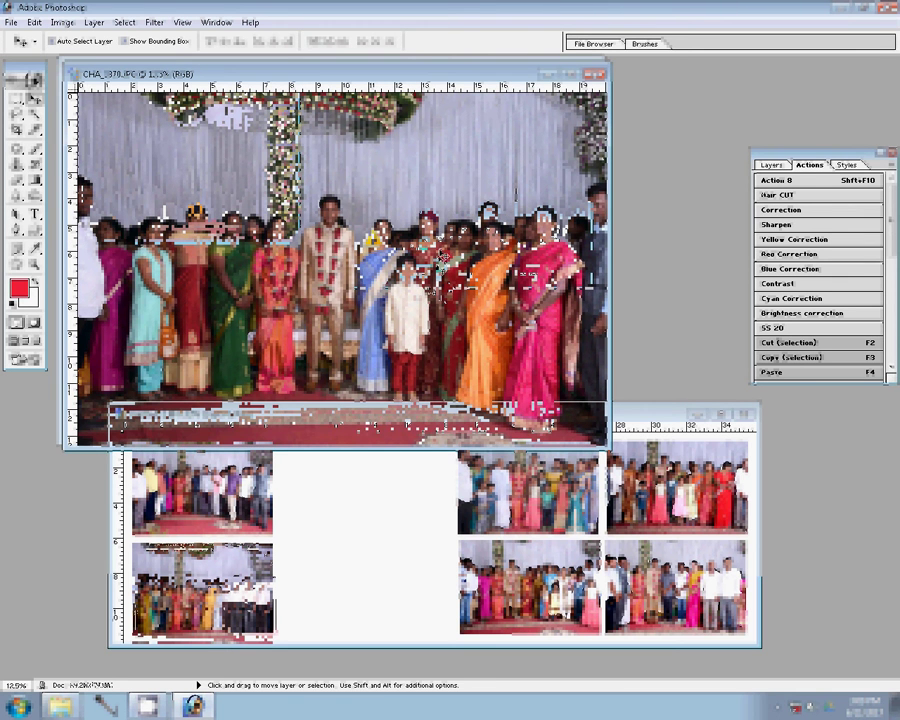
Resize CHA_3370 to 8 inches wide and place it beside the top-left photo in the top row.
key("ctrl+alt+i")
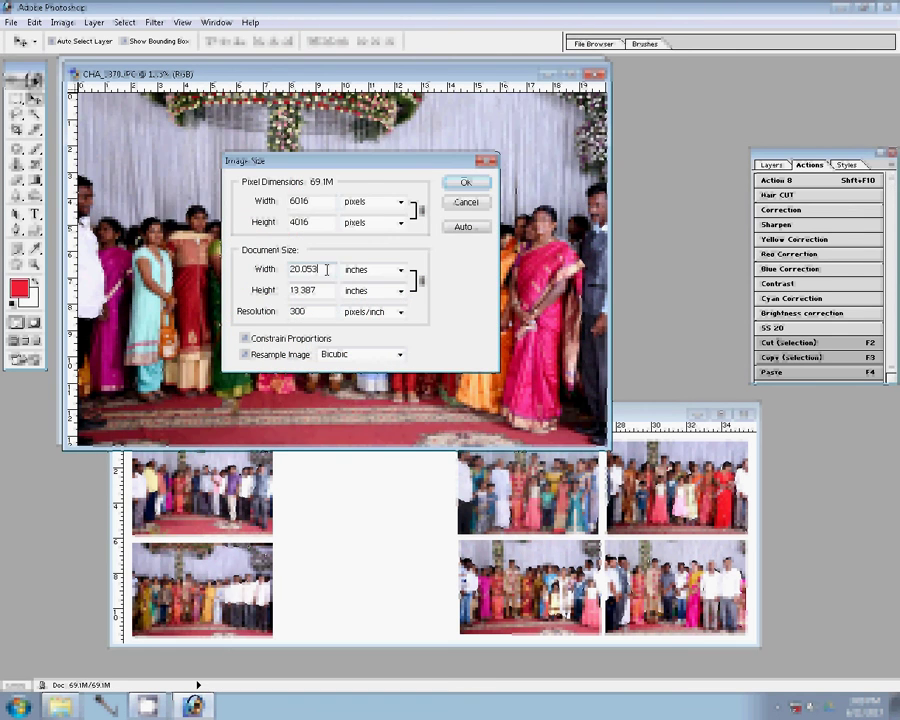
double_click(326, 270)
type("8")
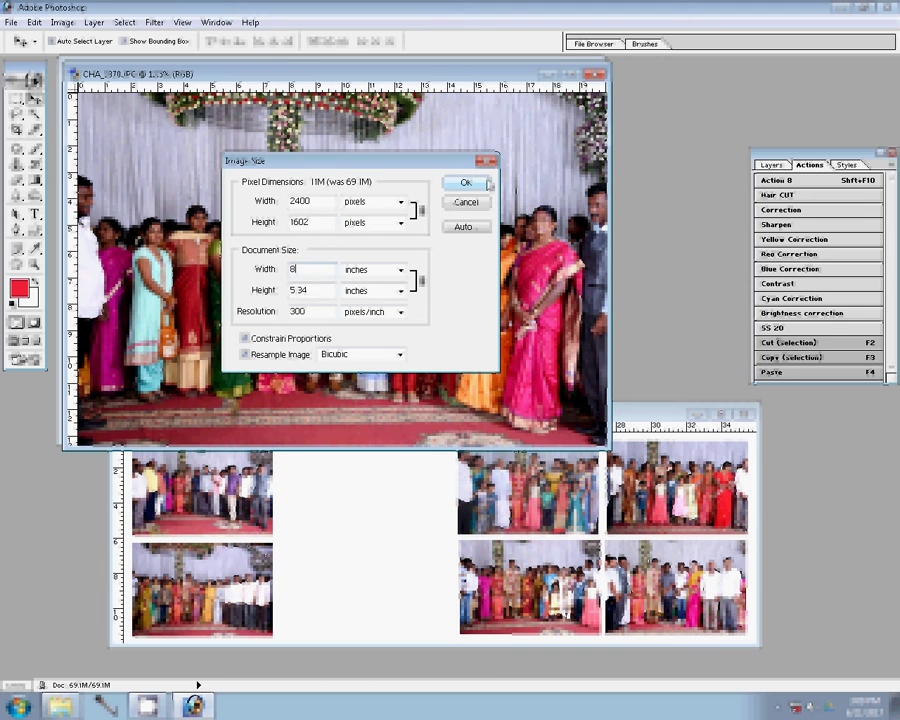
left_click(486, 184)
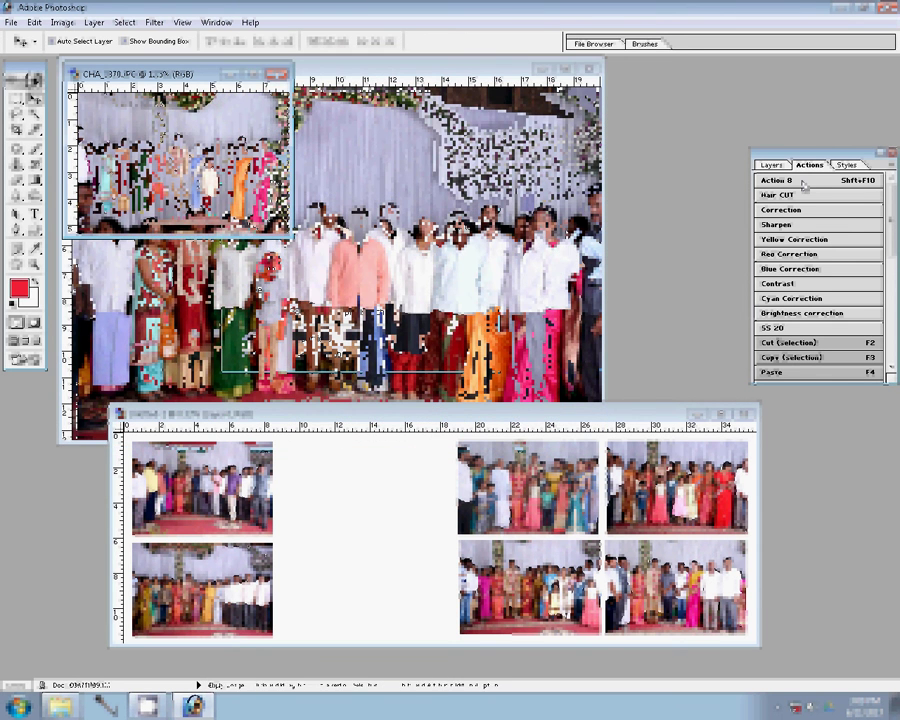
left_click(342, 471)
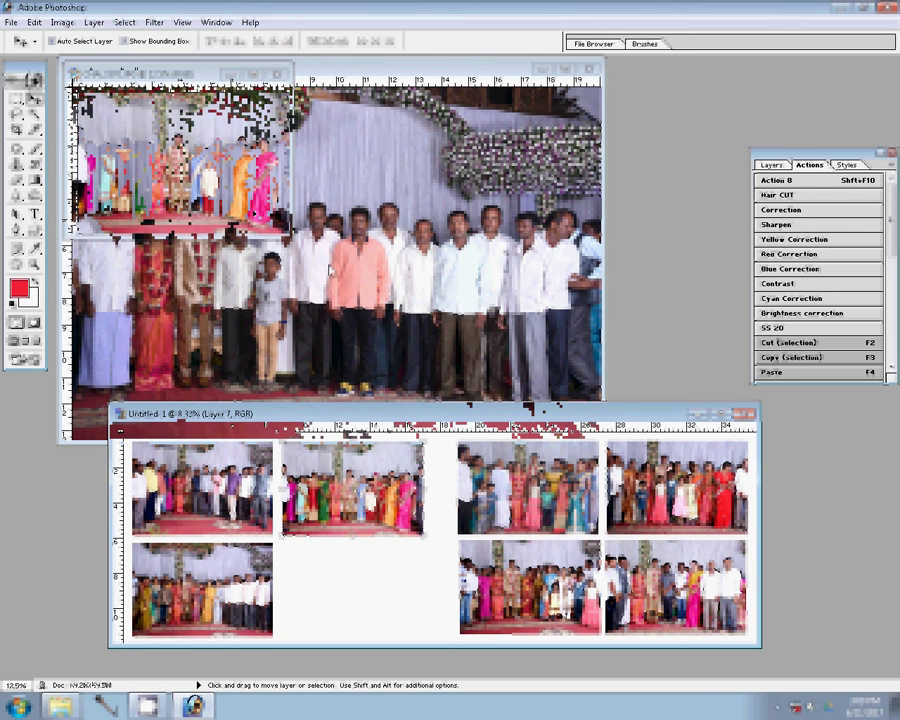
left_click(340, 130)
Resize the CHA group photo to an 8-inch width.
key("ctrl+alt+i")
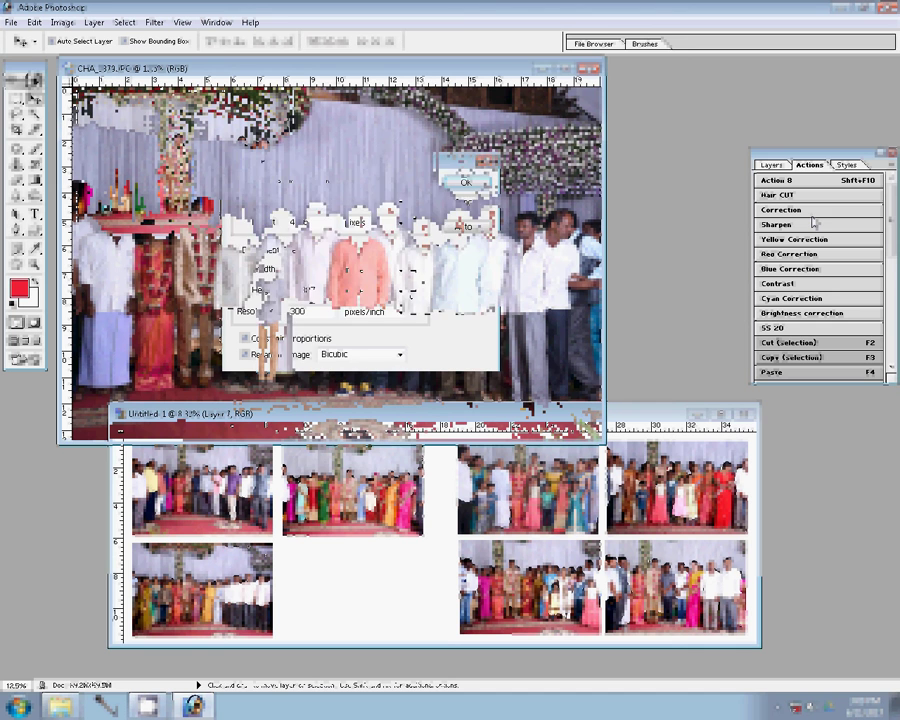
double_click(325, 270)
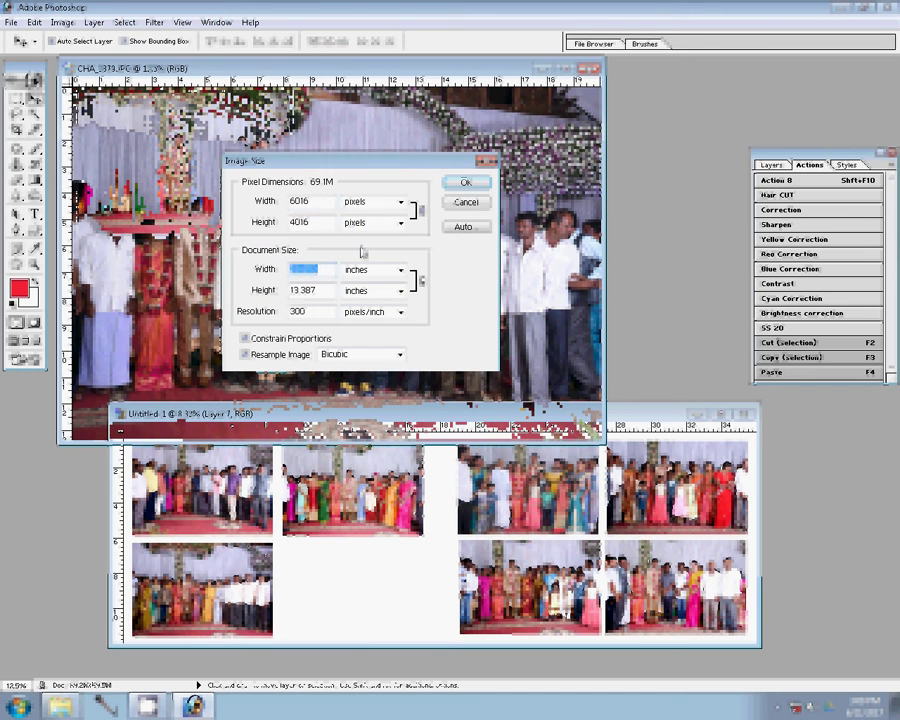
type("8")
left_click(466, 184)
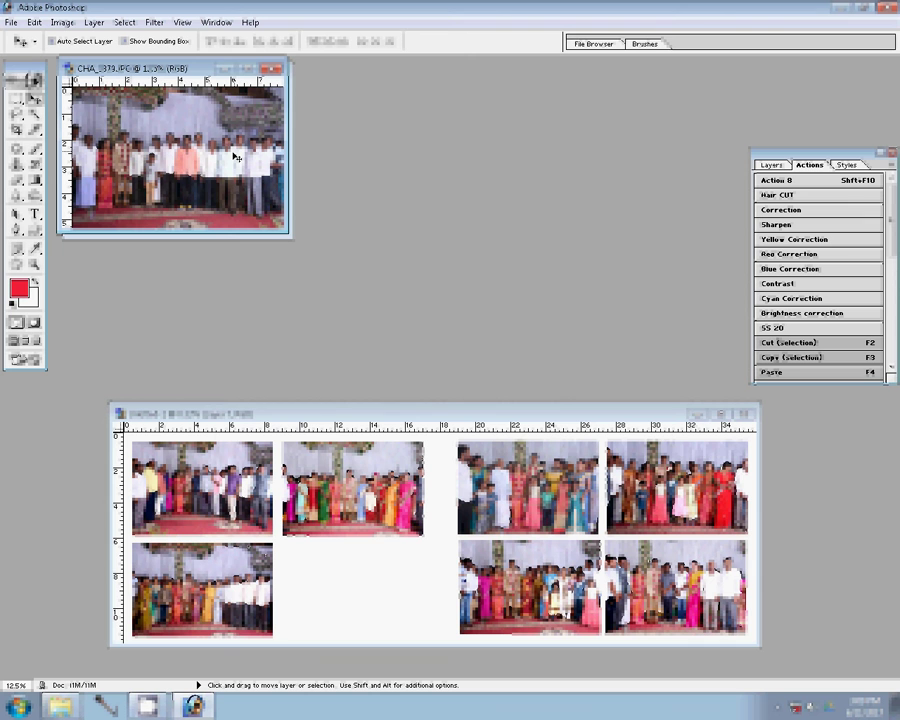
Drag the CHA photo into the empty lower slot as Layer 8, then close the source photos without saving.
mouse_move(175, 150)
left_mouse_down()
mouse_move(445, 577)
mouse_move(336, 576)
left_mouse_up()
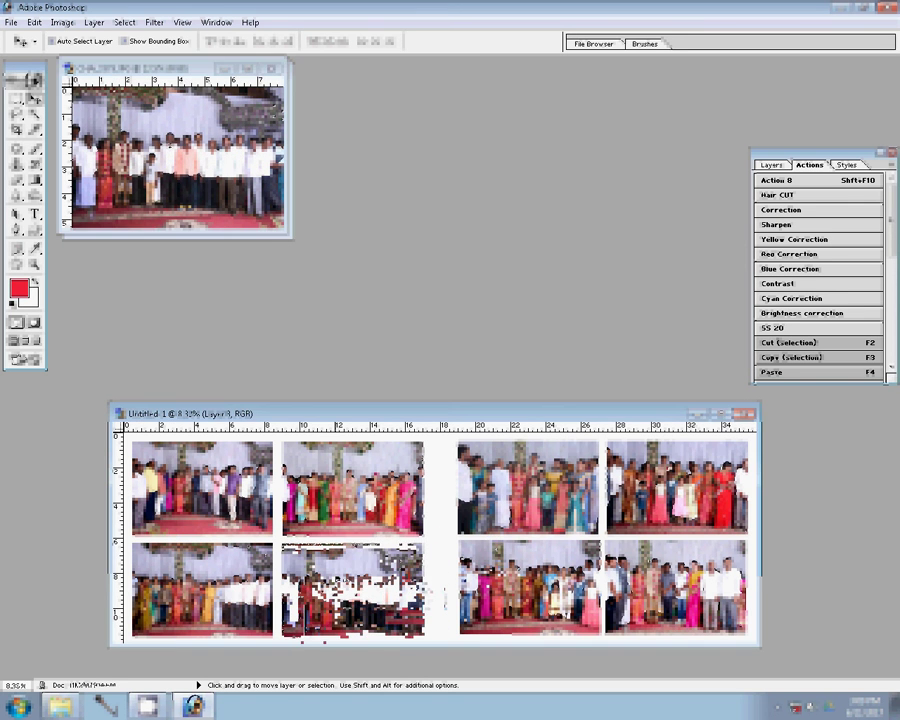
left_click(268, 72)
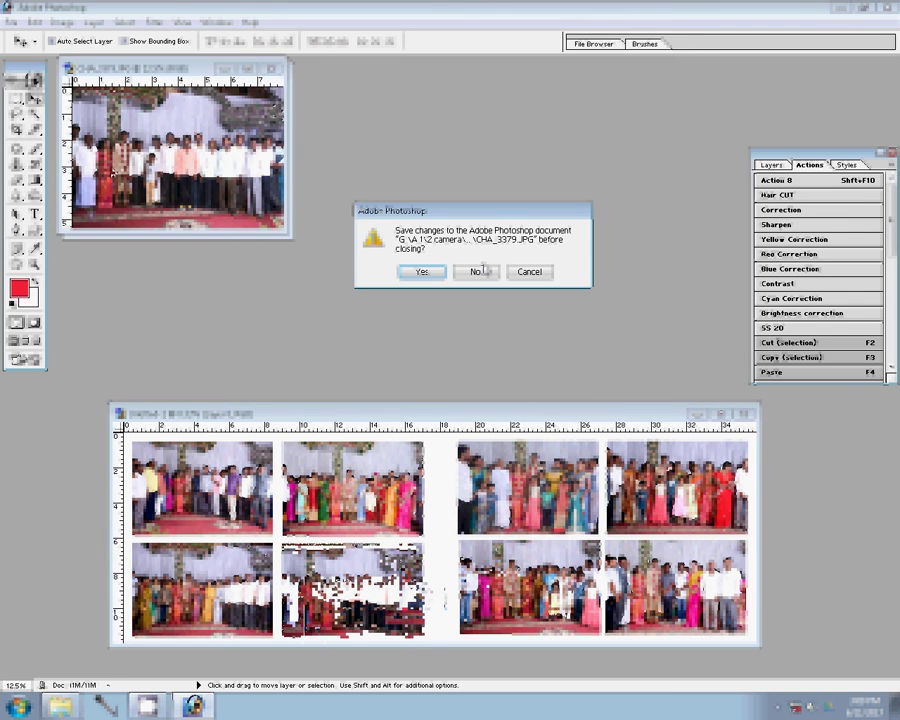
left_click(480, 271)
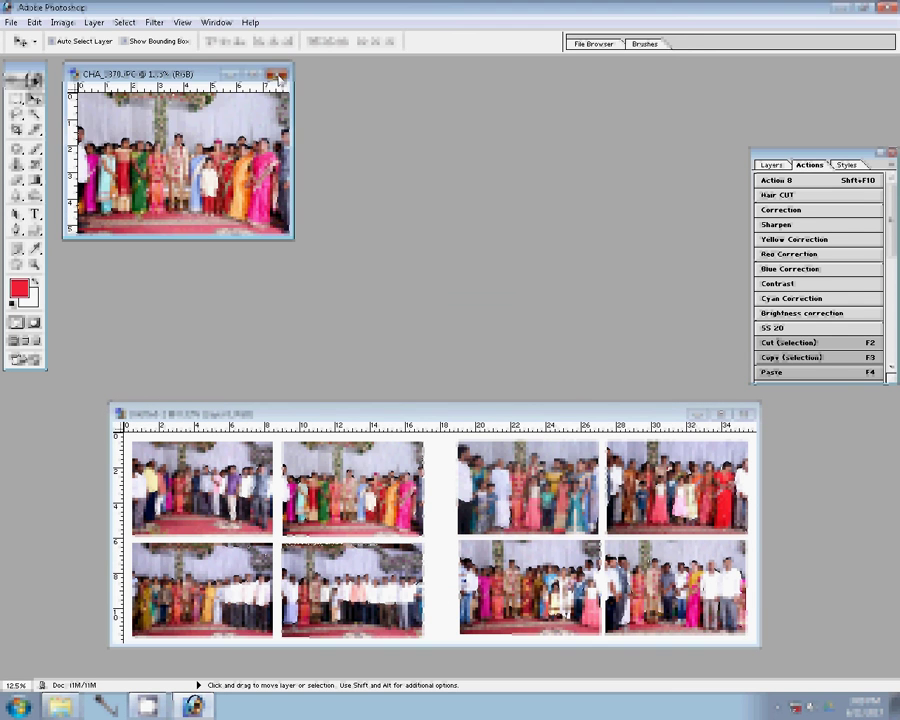
key("ctrl+w")
left_click(493, 276)
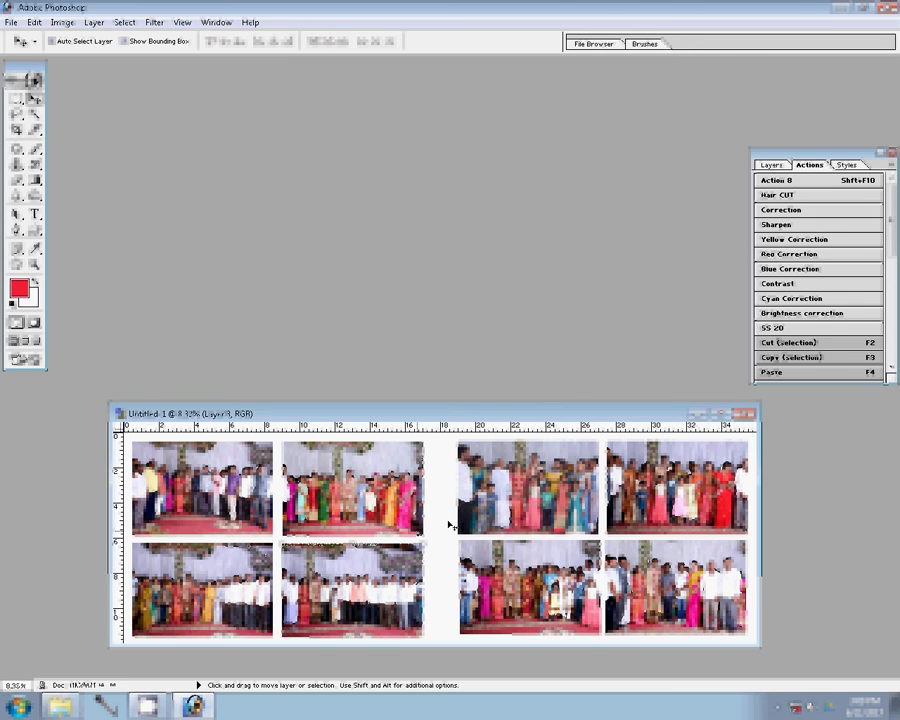
Add a new Gradient fill layer above the Background layer.
left_click(773, 165)
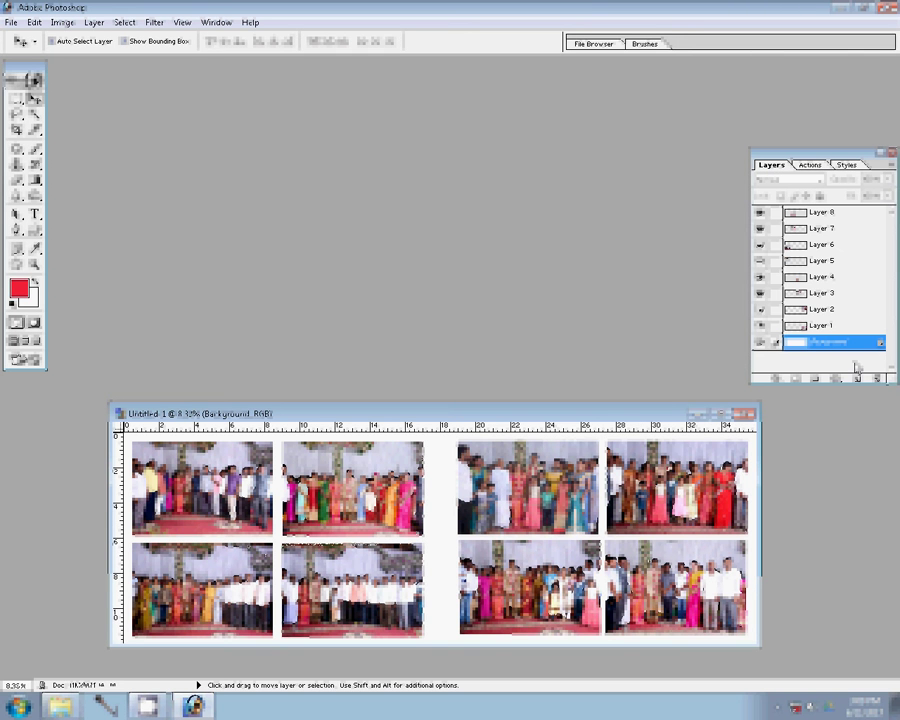
left_click_drag(856, 368, 857, 379)
left_click(857, 382)
left_click(795, 408)
Apply the Spectrum gradient from the Color Harmonies 2 presets at a diagonal angle.
left_click(685, 350)
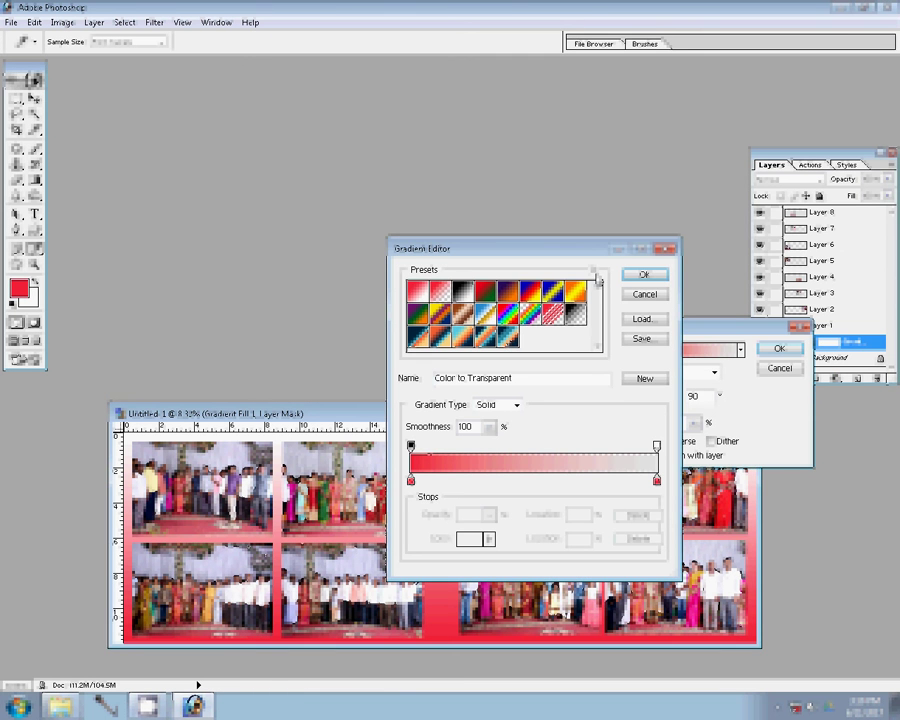
left_click(597, 280)
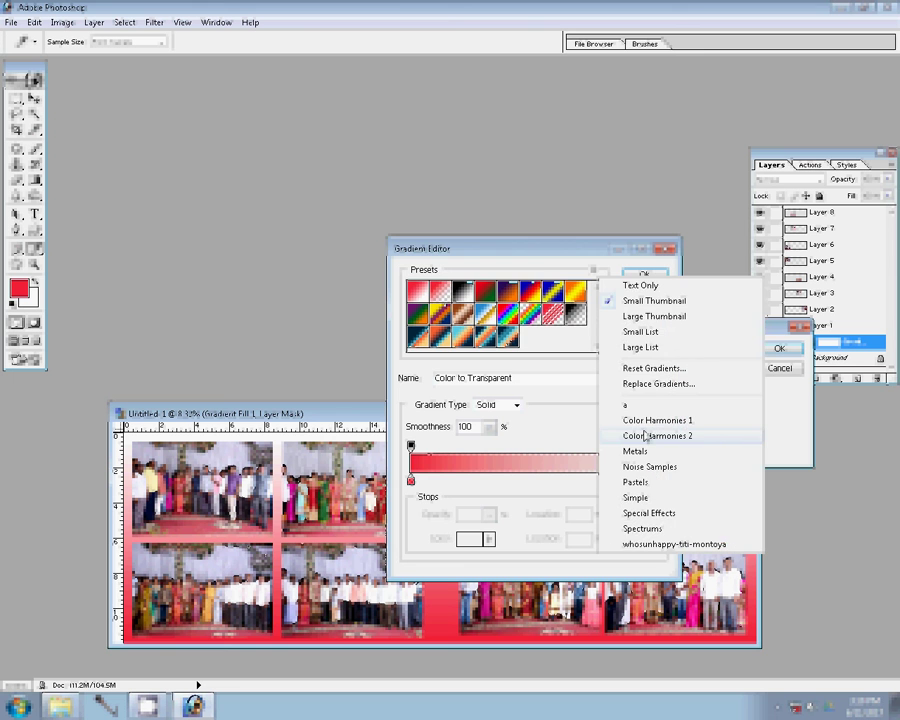
left_click(646, 436)
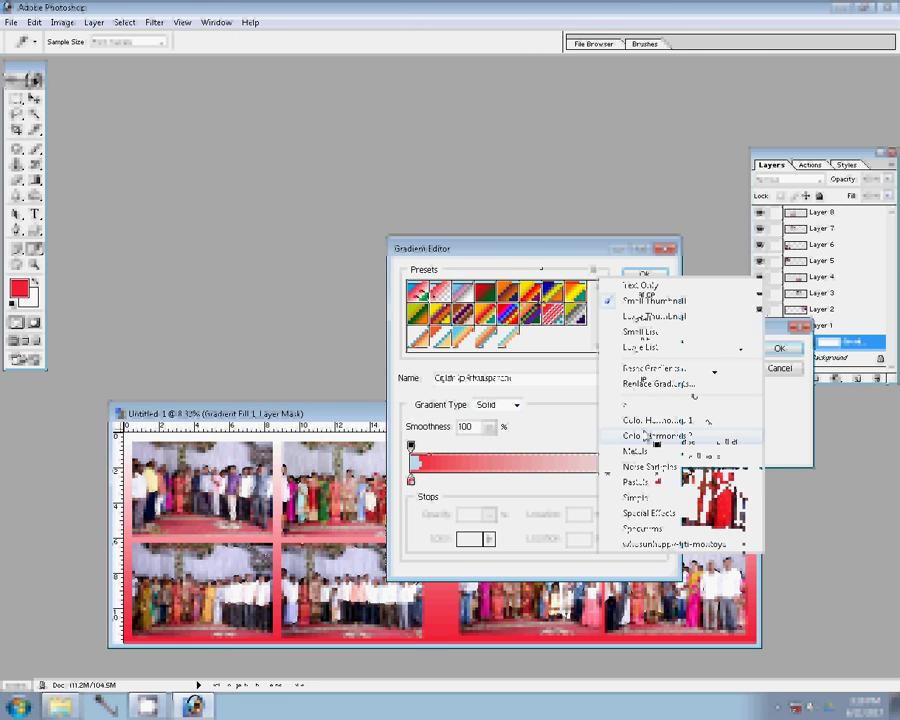
left_click(440, 293)
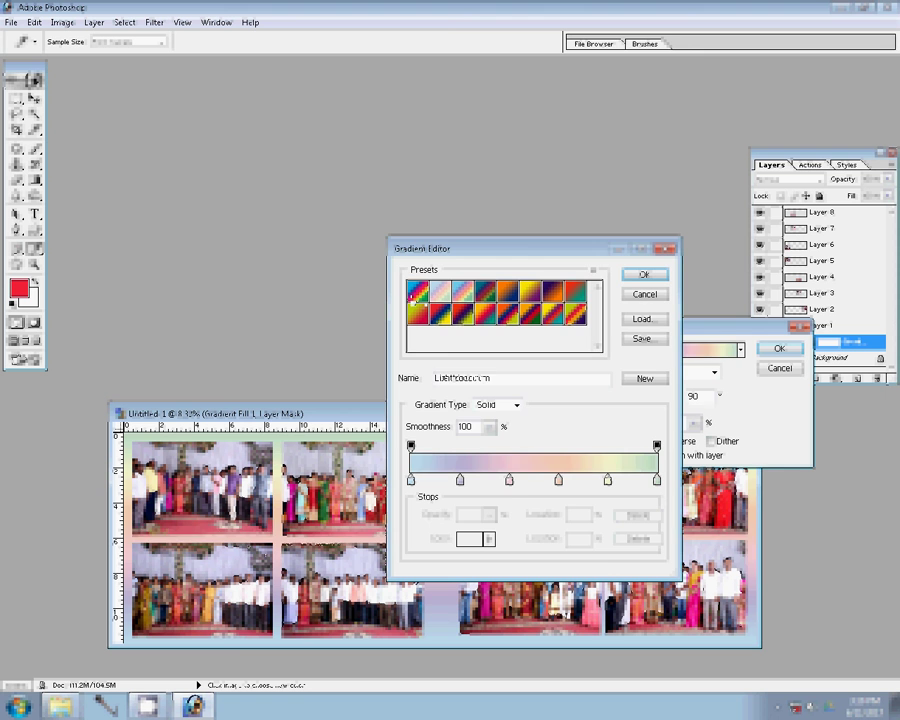
left_click(413, 291)
left_click(642, 275)
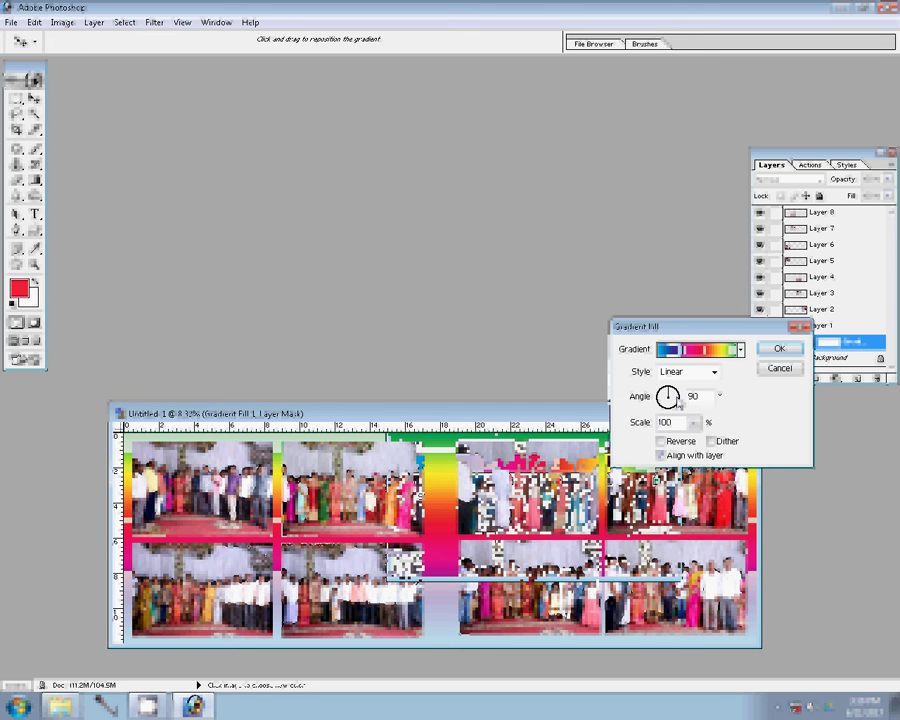
left_click(675, 389)
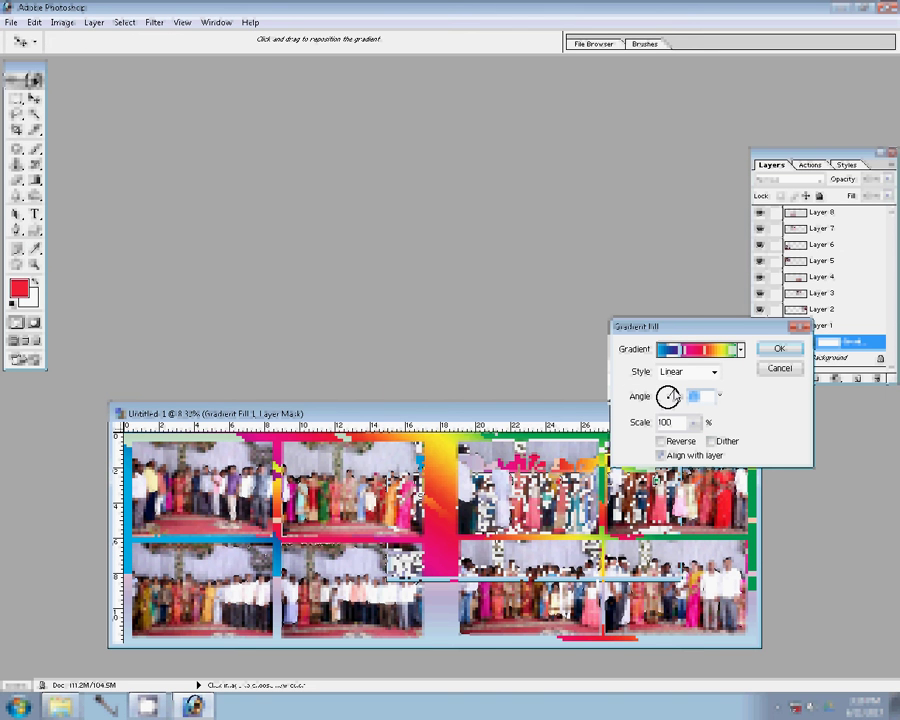
left_click(781, 349)
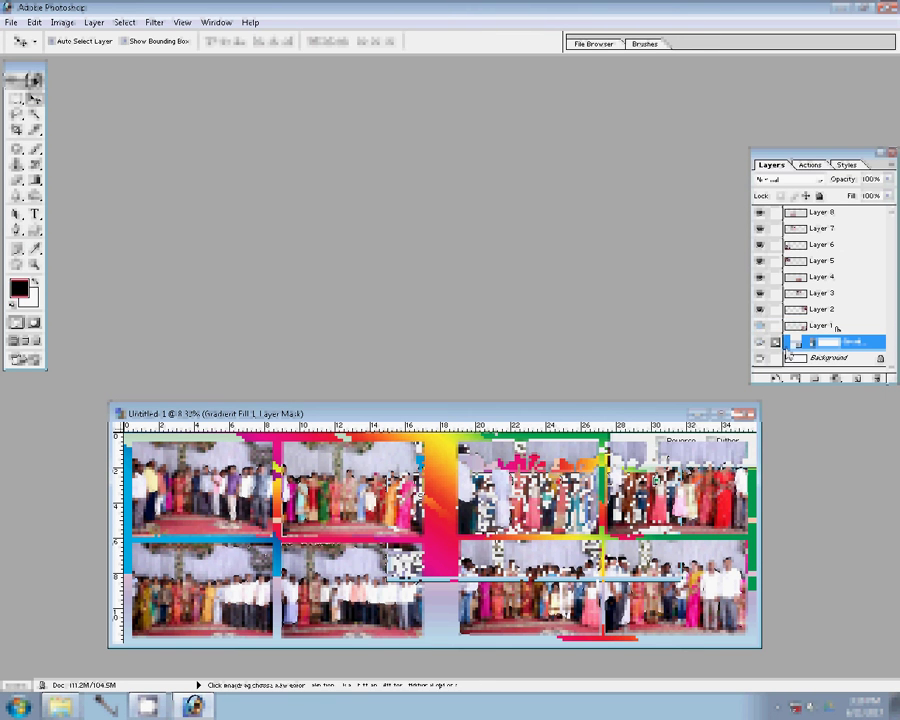
Add a 22 px pattern-filled Stroke effect with an enlarged pattern scale to Layer 1.
left_click(836, 326)
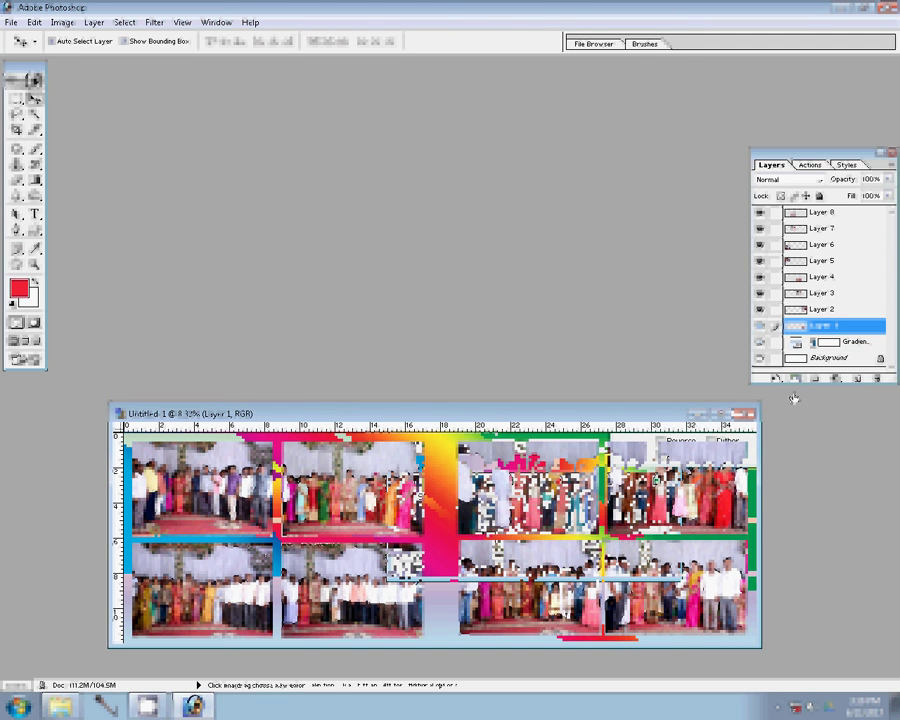
left_click(785, 381)
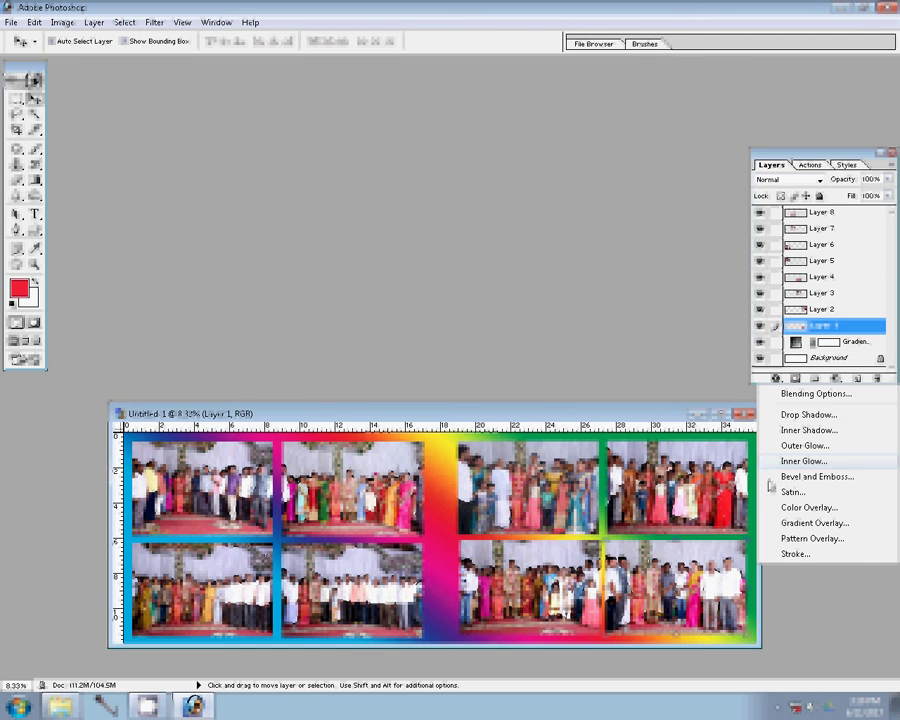
left_click(796, 554)
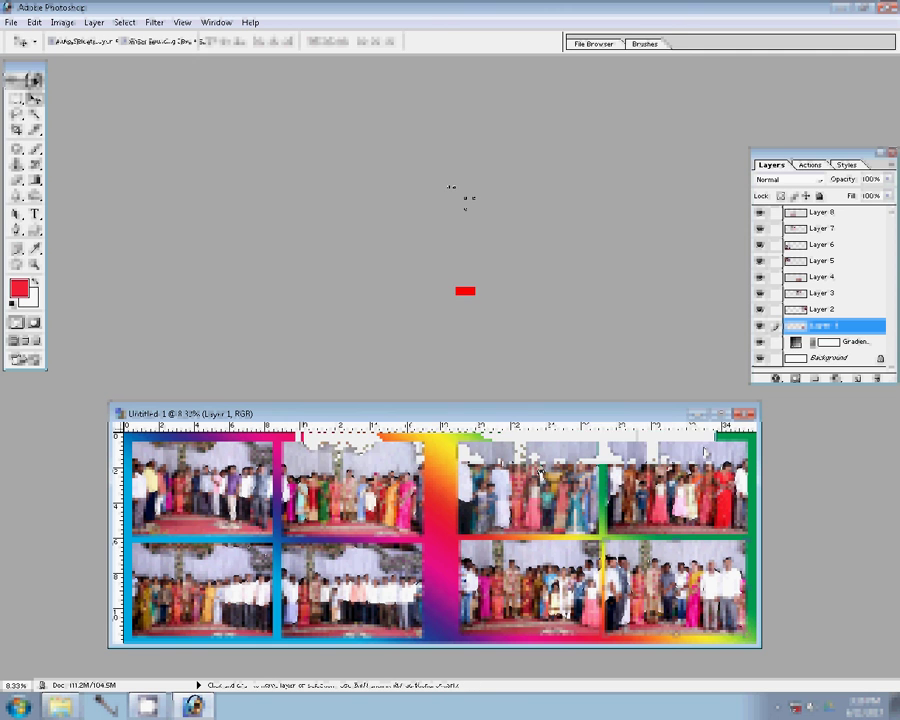
left_click(478, 296)
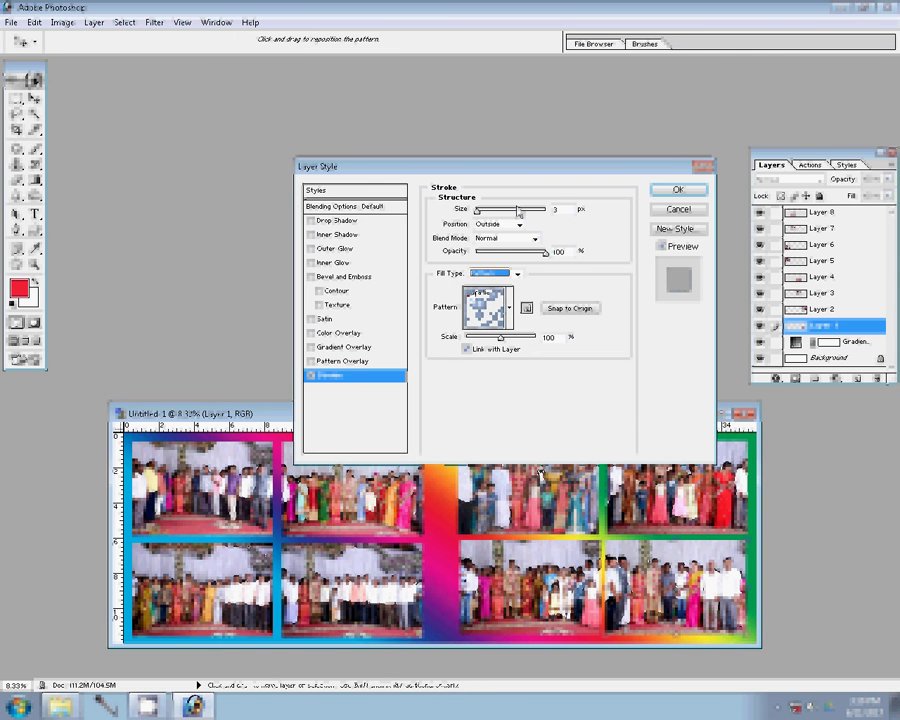
double_click(556, 208)
type("3")
double_click(556, 208)
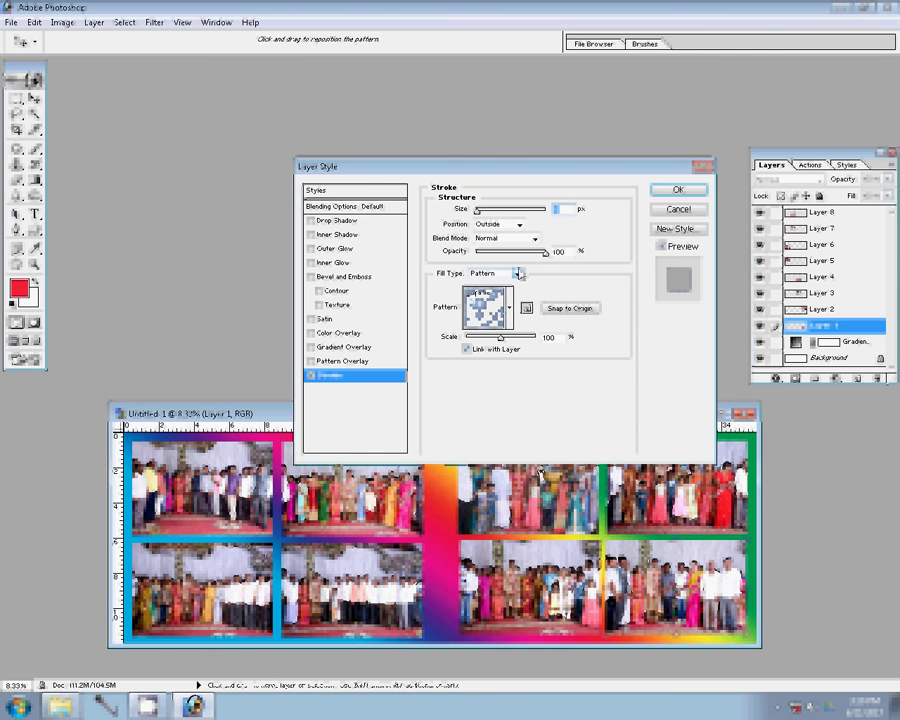
type("22")
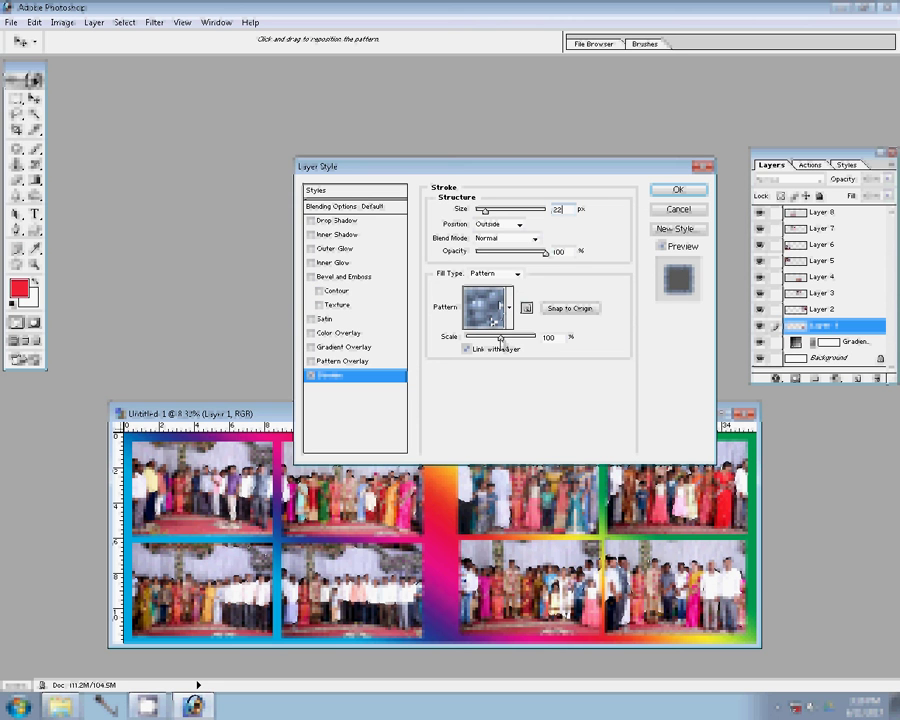
left_click_drag(500, 340, 540, 338)
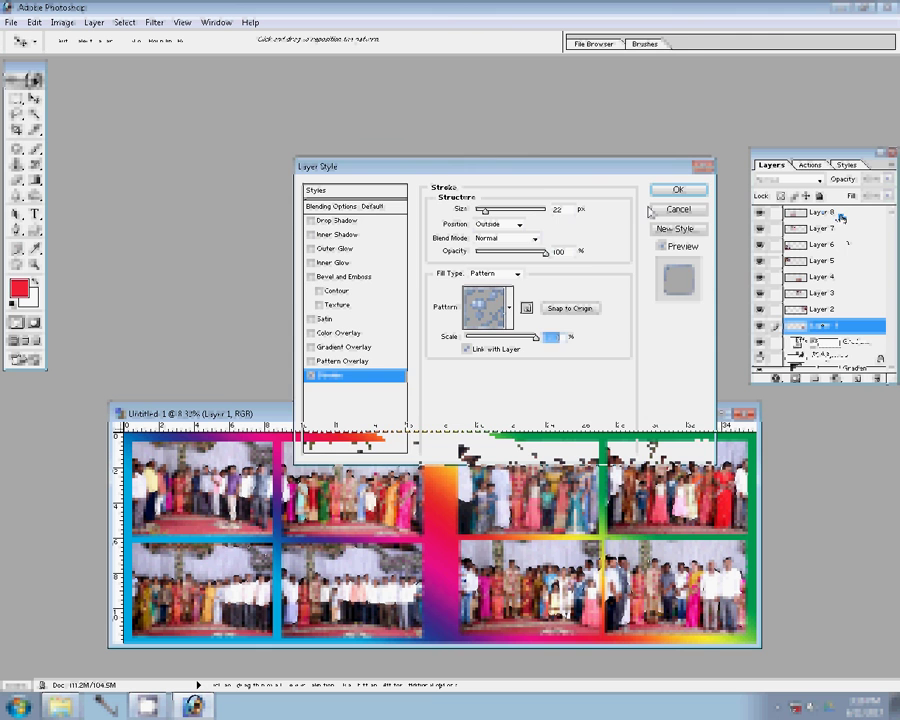
left_click(676, 209)
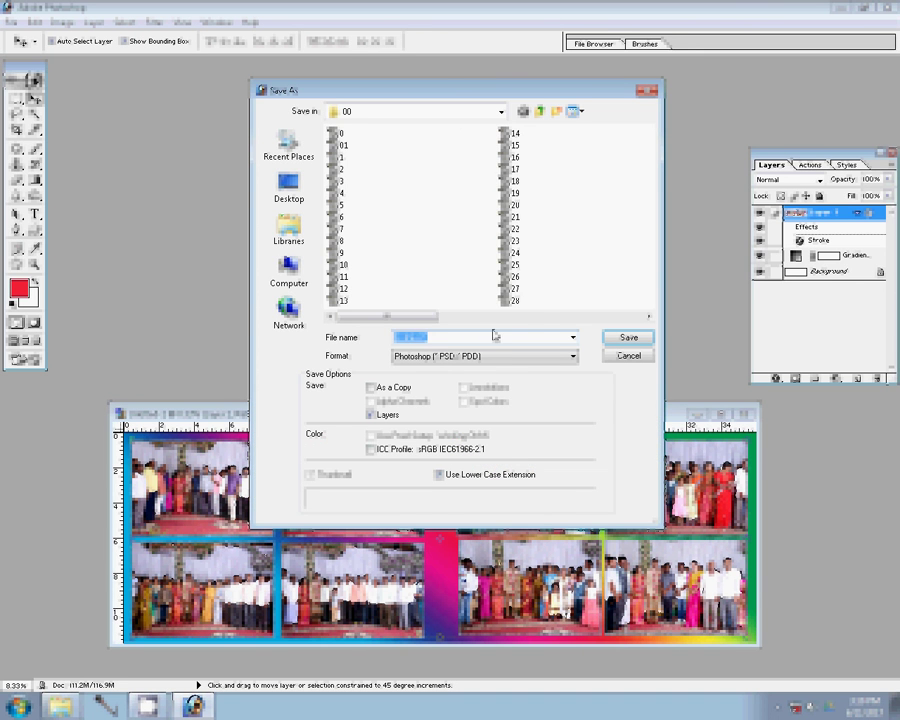
Save the album page as Photoshop PSD file '32' in the 00 folder.
left_click(505, 318)
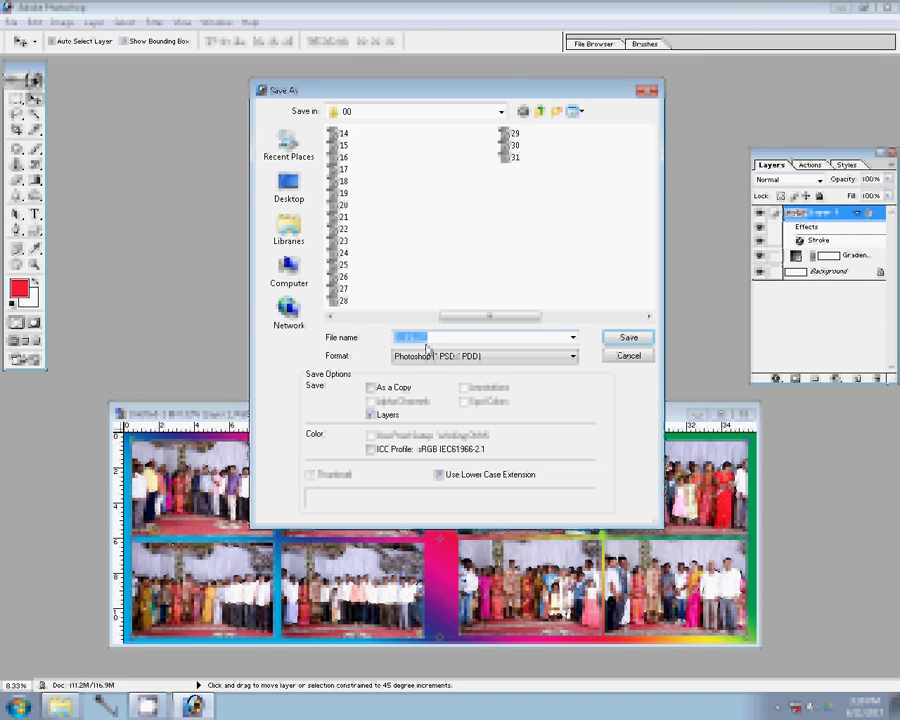
type("32")
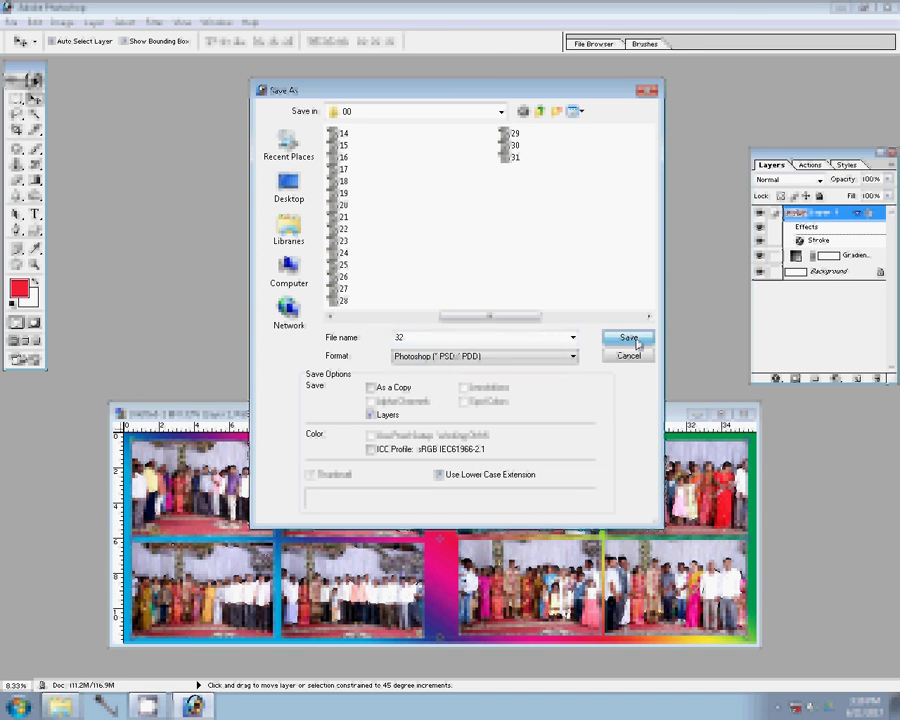
left_click(630, 338)
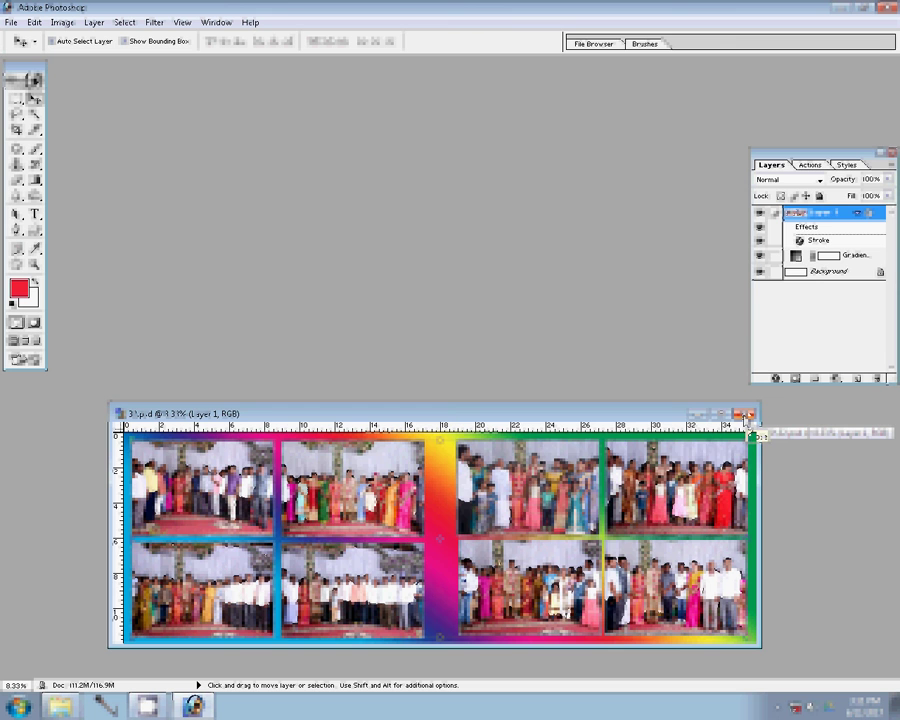
Close the saved album page PSD document.
left_click(748, 415)
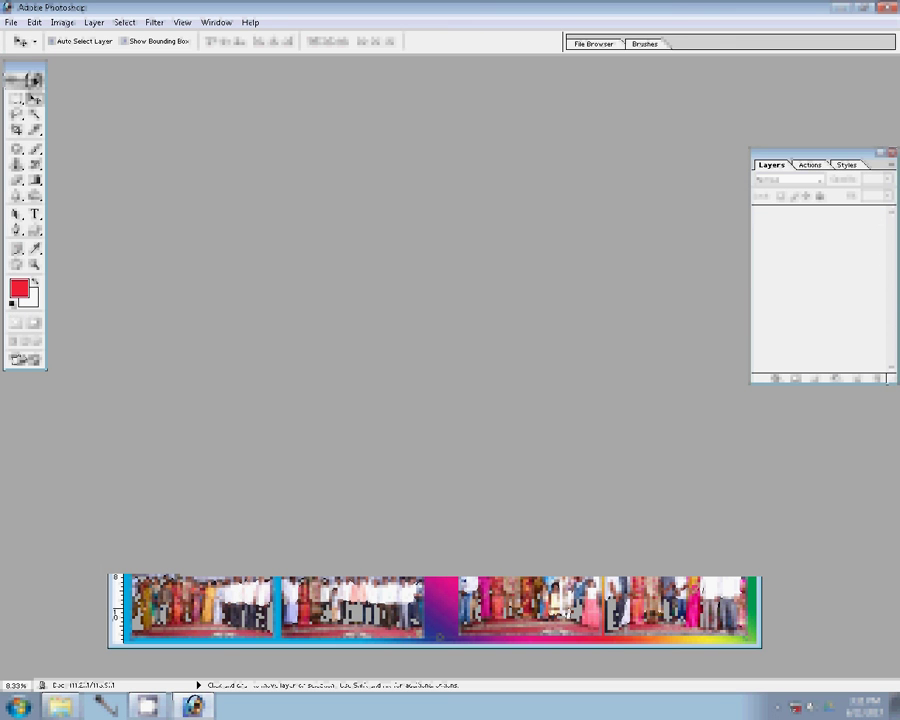